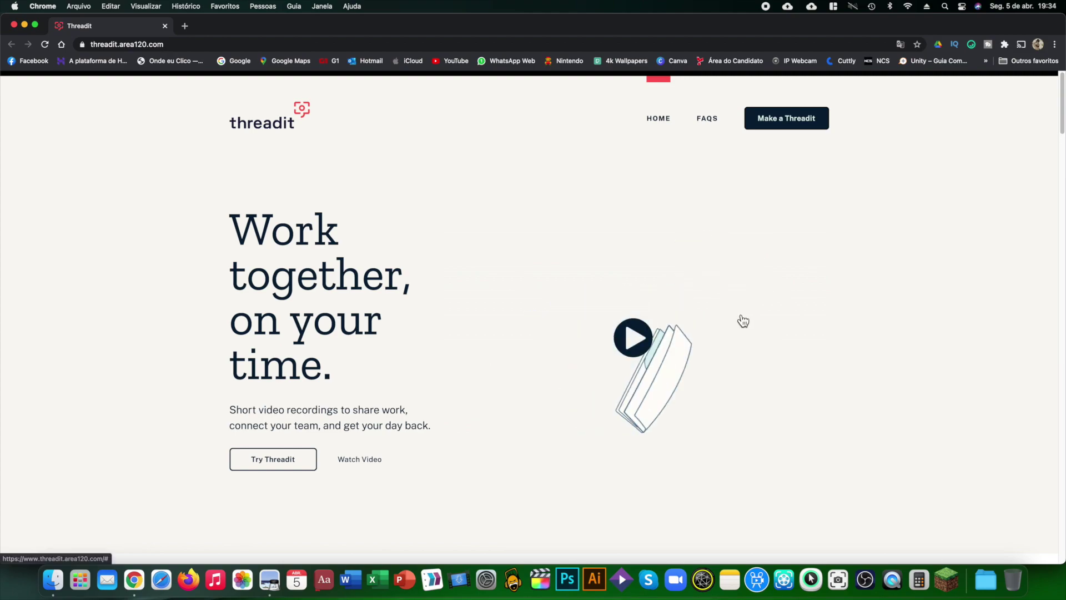
# Look through the Threadit landing page, including its use-case carousel and the section on ways to try it.
pyautogui.scroll(-3, 739, 318)
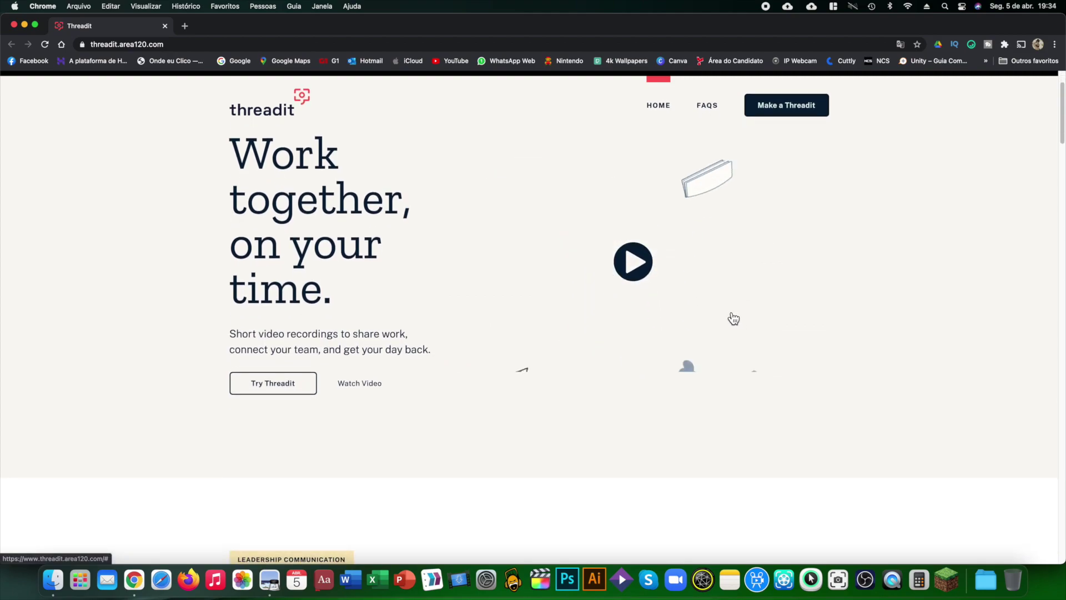
pyautogui.scroll(-5, 733, 319)
pyautogui.scroll(-5, 729, 316)
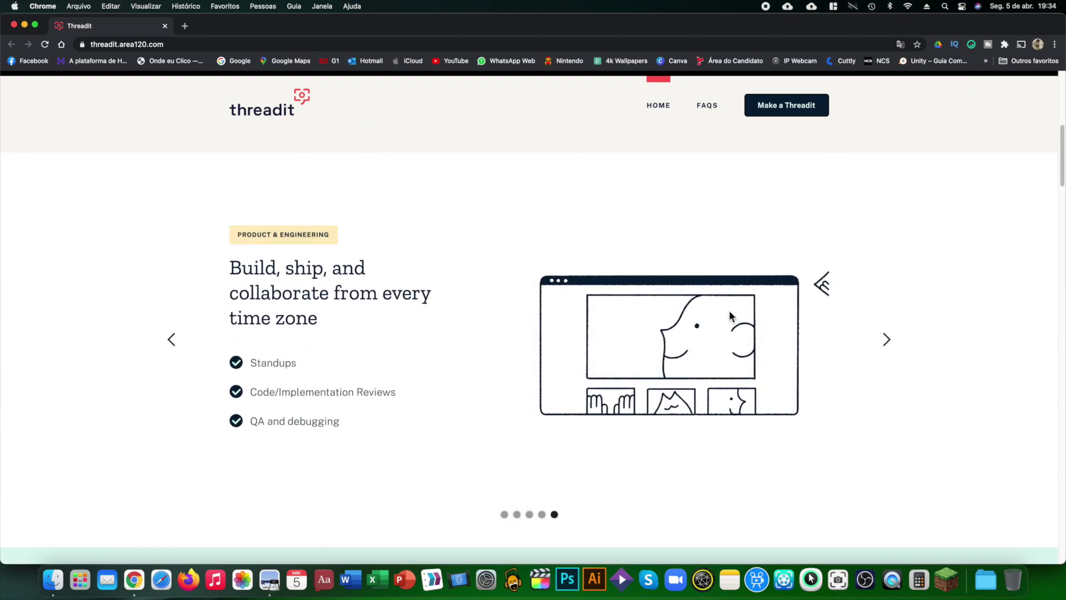
pyautogui.scroll(-2, 729, 315)
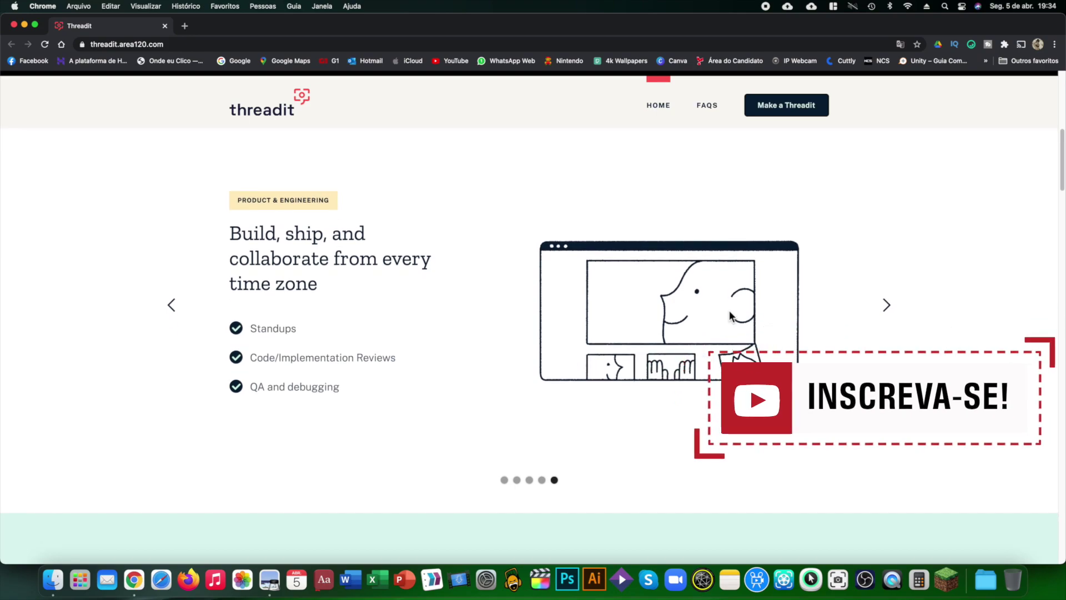
pyautogui.scroll(-1, 729, 315)
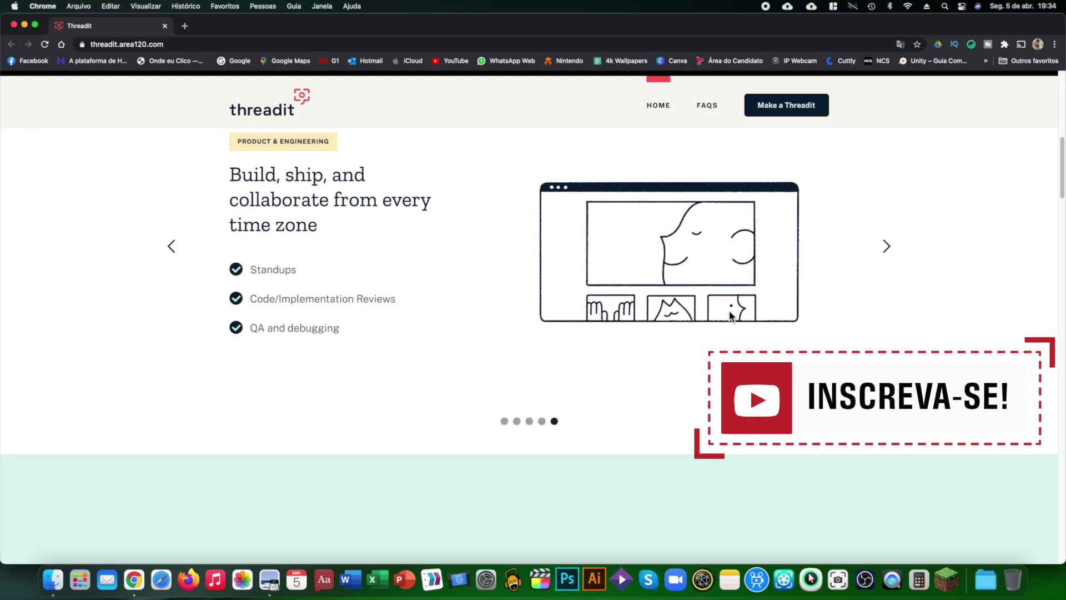
pyautogui.scroll(-4, 730, 315)
pyautogui.scroll(-3, 729, 315)
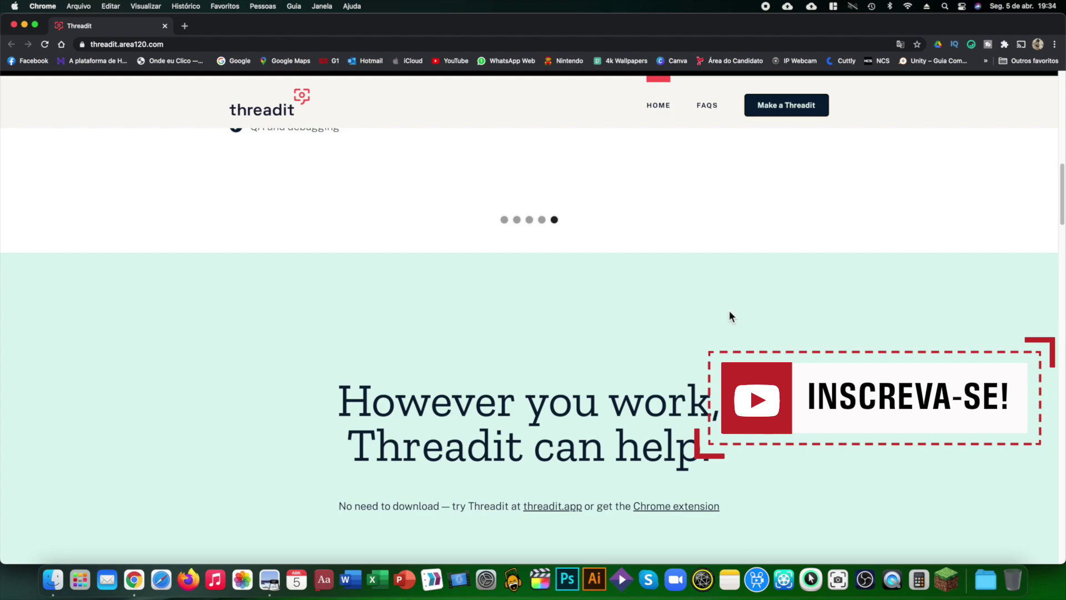
pyautogui.scroll(-5, 728, 315)
pyautogui.scroll(-7, 729, 315)
pyautogui.scroll(-3, 729, 314)
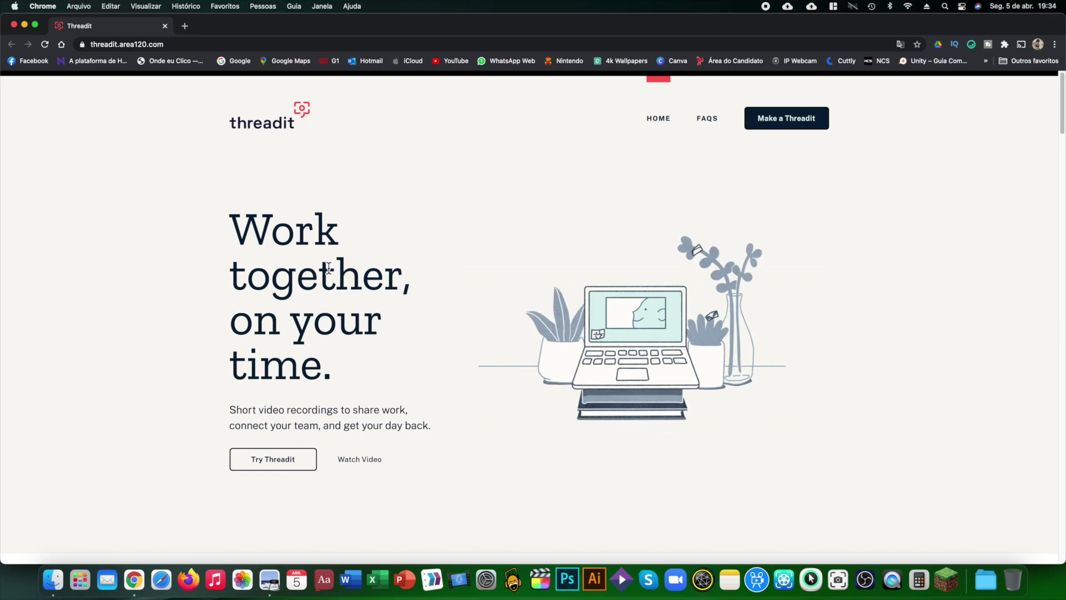
pyautogui.scroll(-2, 498, 164)
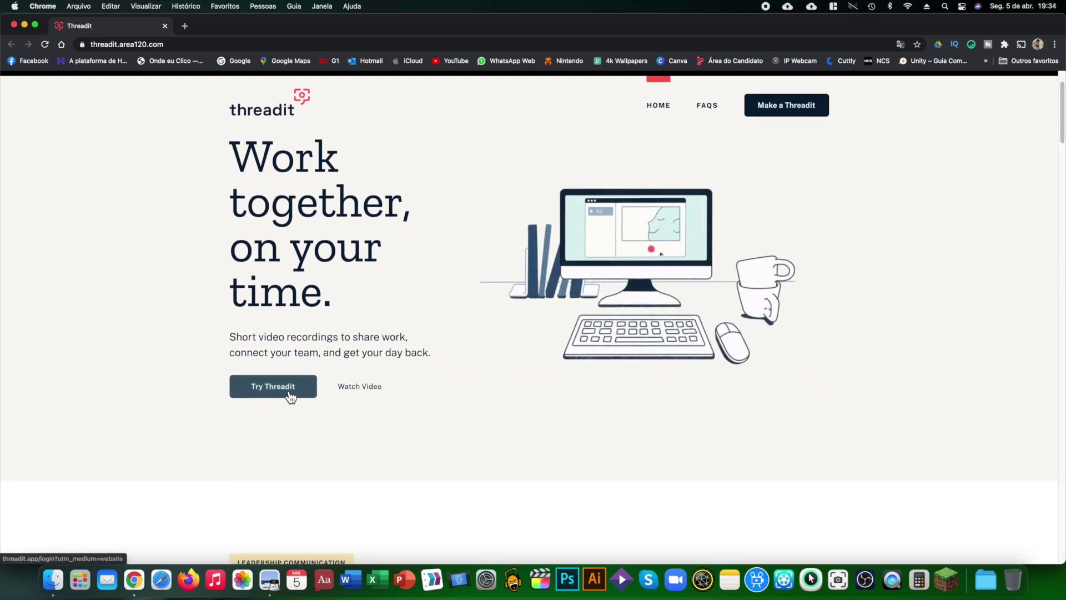
# Translate the Threadit landing page from English into Portuguese.
pyautogui.click(901, 45)
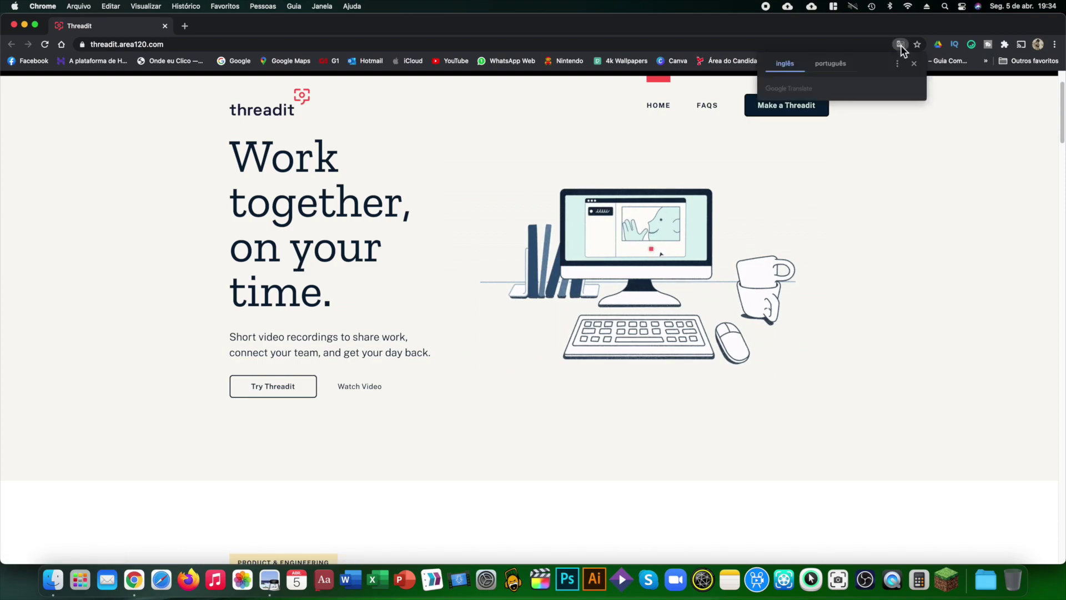
pyautogui.click(837, 65)
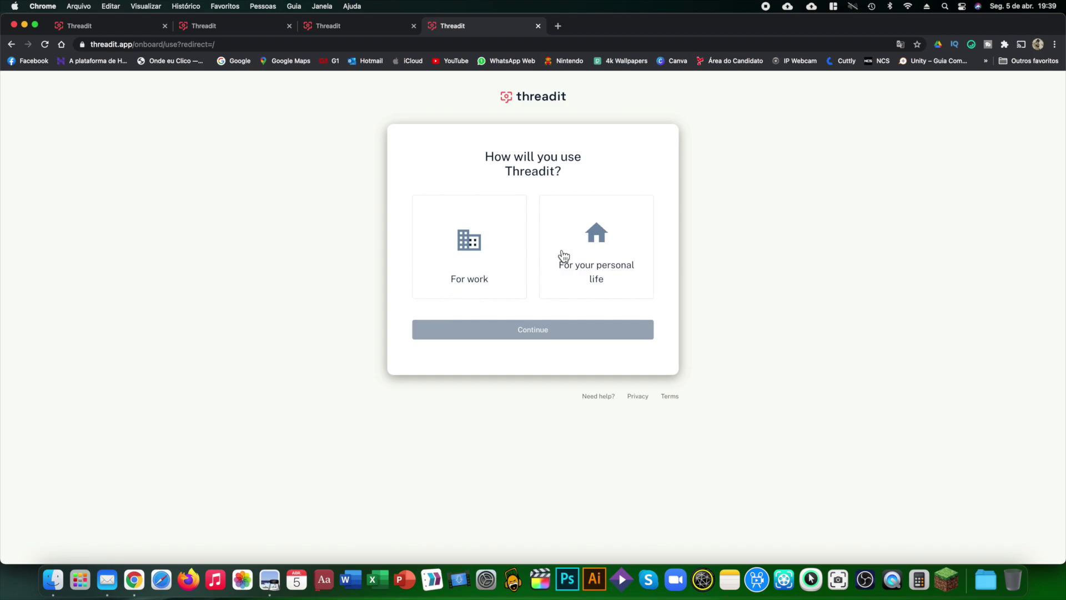
# Create an account for personal life, with United States Minor Outlying Islands as the country and a use case selected.
pyautogui.click(604, 253)
pyautogui.click(548, 331)
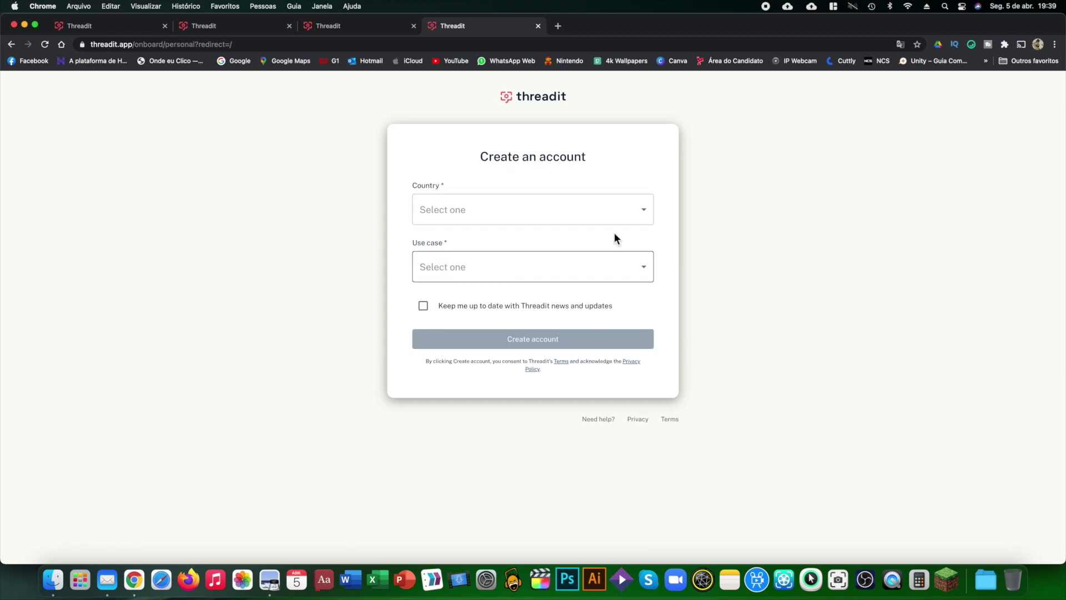
pyautogui.click(646, 217)
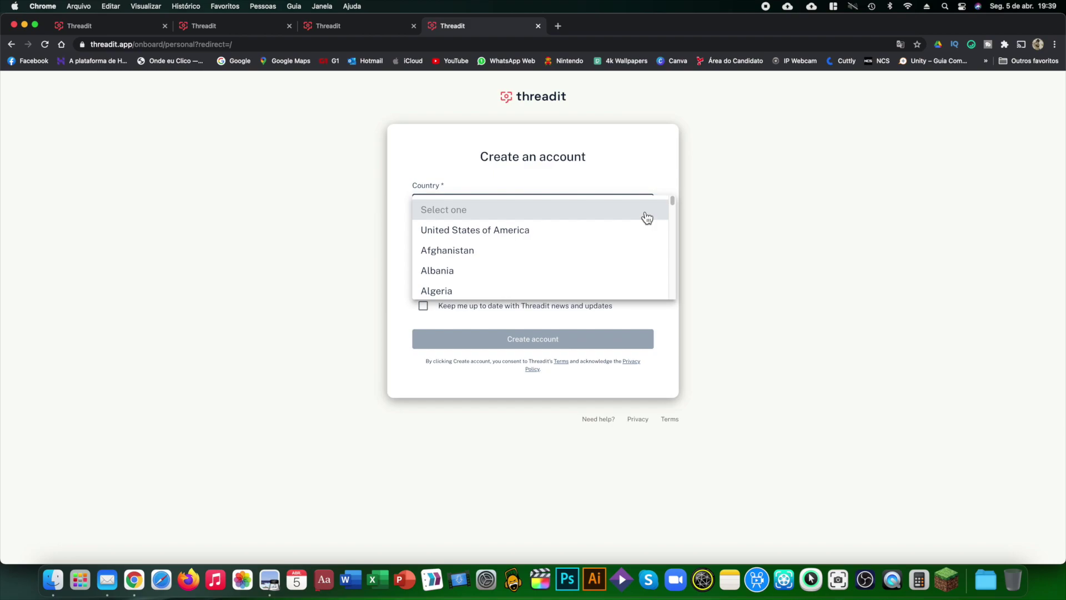
pyautogui.scroll(-10, 631, 249)
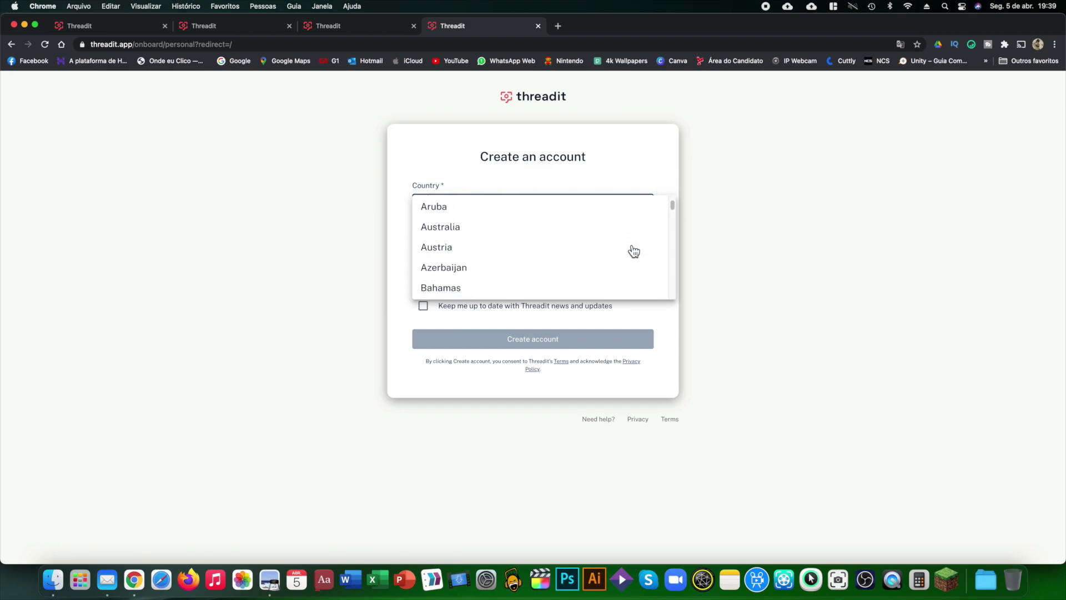
pyautogui.click(630, 277)
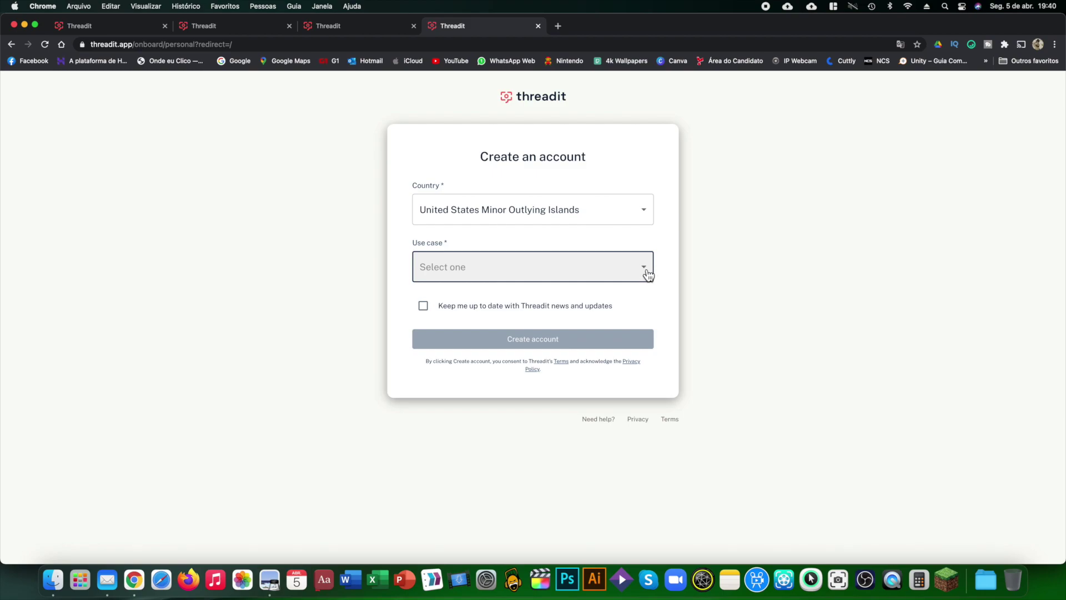
pyautogui.click(646, 273)
pyautogui.click(459, 315)
pyautogui.click(552, 340)
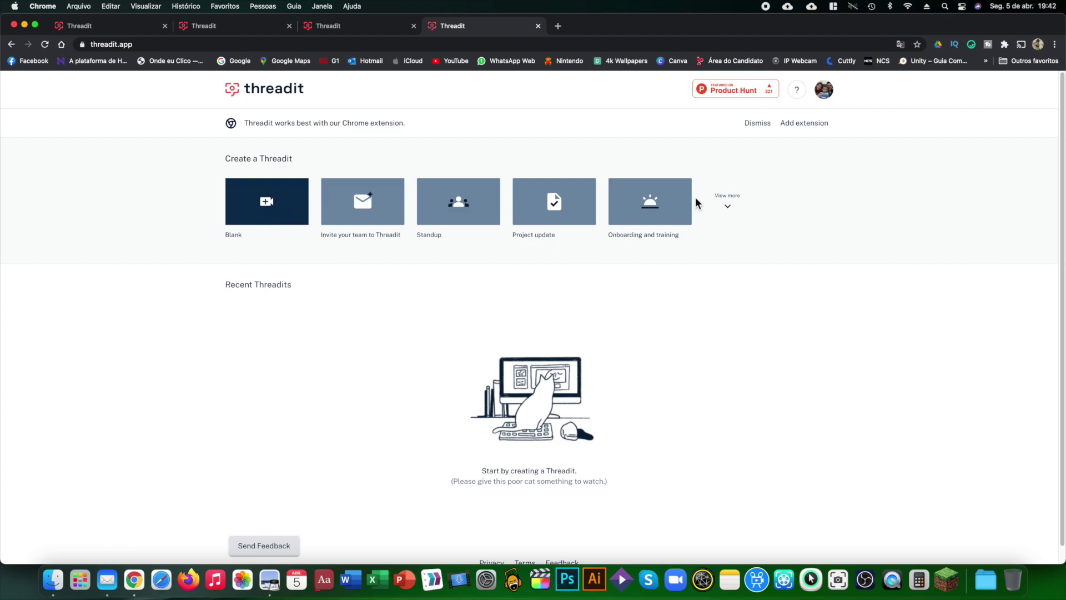
# Expand the full template gallery and translate the Threadit dashboard into Portuguese.
pyautogui.click(735, 214)
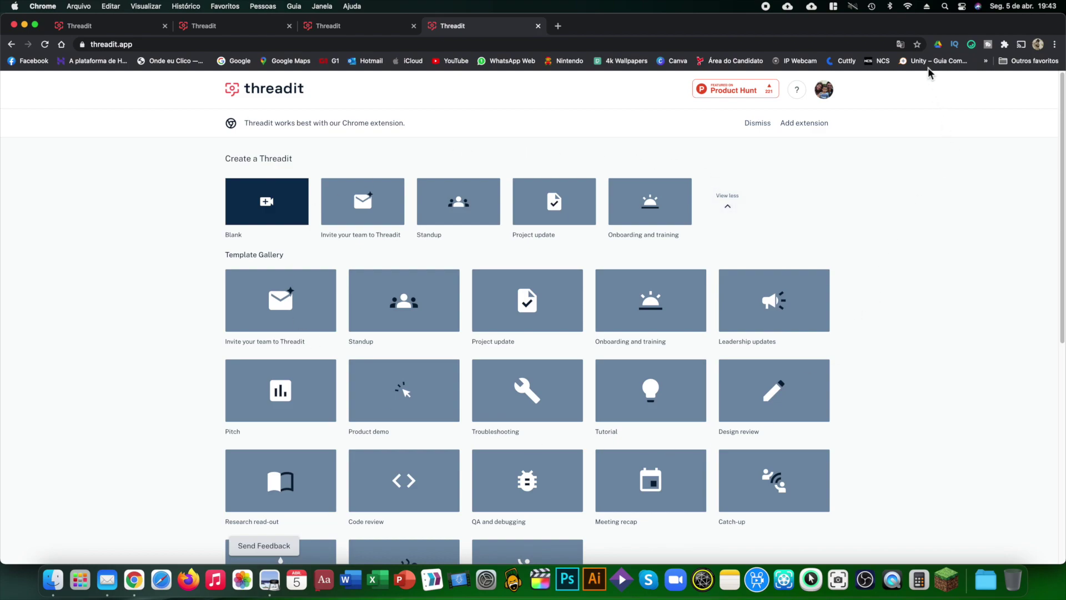
pyautogui.click(901, 44)
pyautogui.click(854, 65)
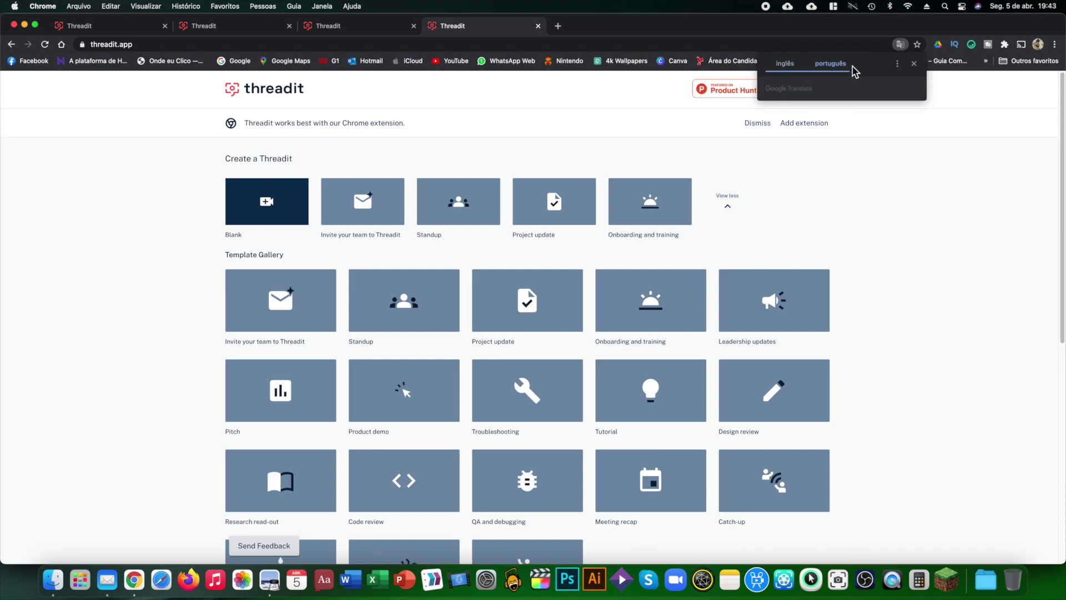
pyautogui.click(900, 206)
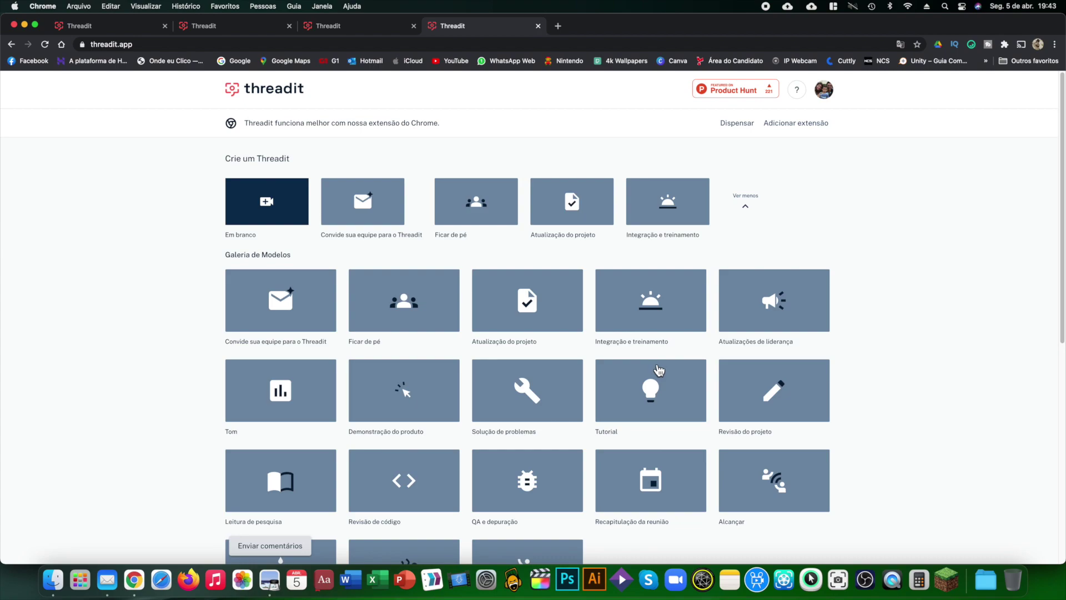
# Start a blank Threadit and allow the site to use the microphone.
pyautogui.scroll(-3, 670, 459)
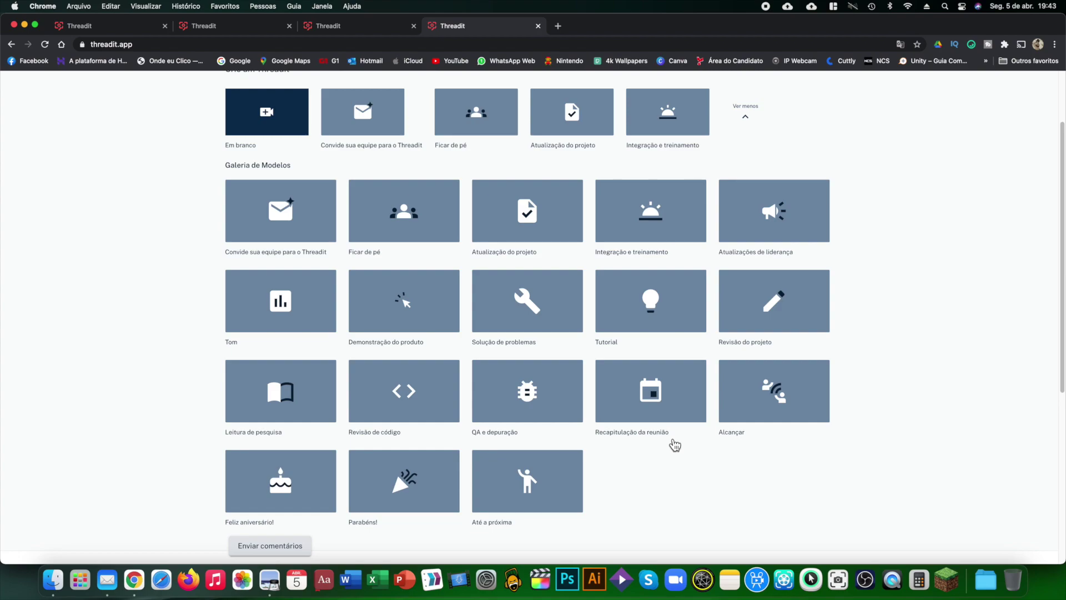
pyautogui.scroll(3, 674, 444)
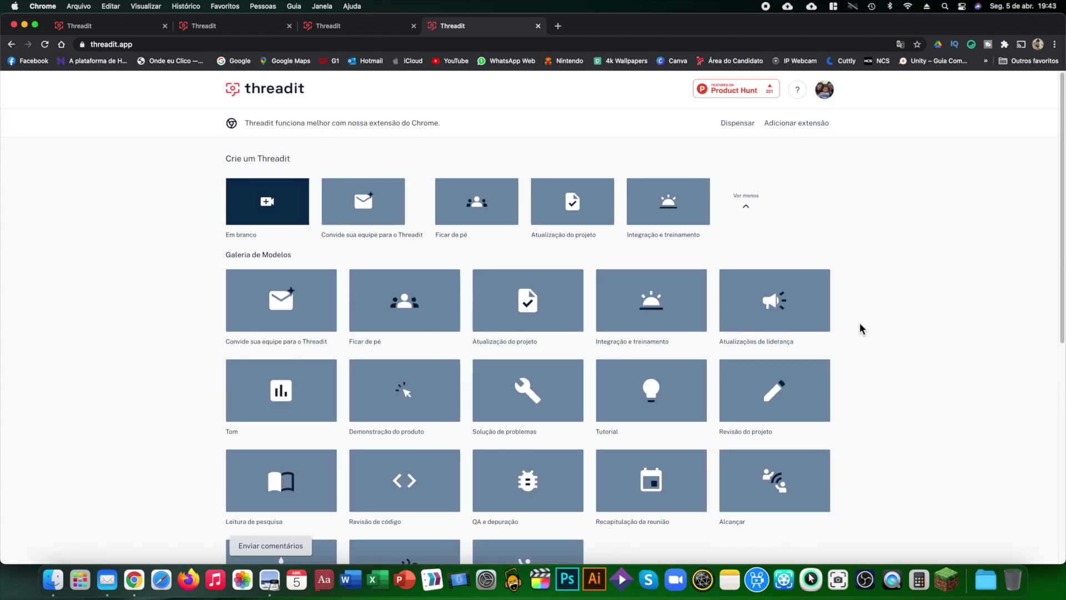
pyautogui.click(272, 212)
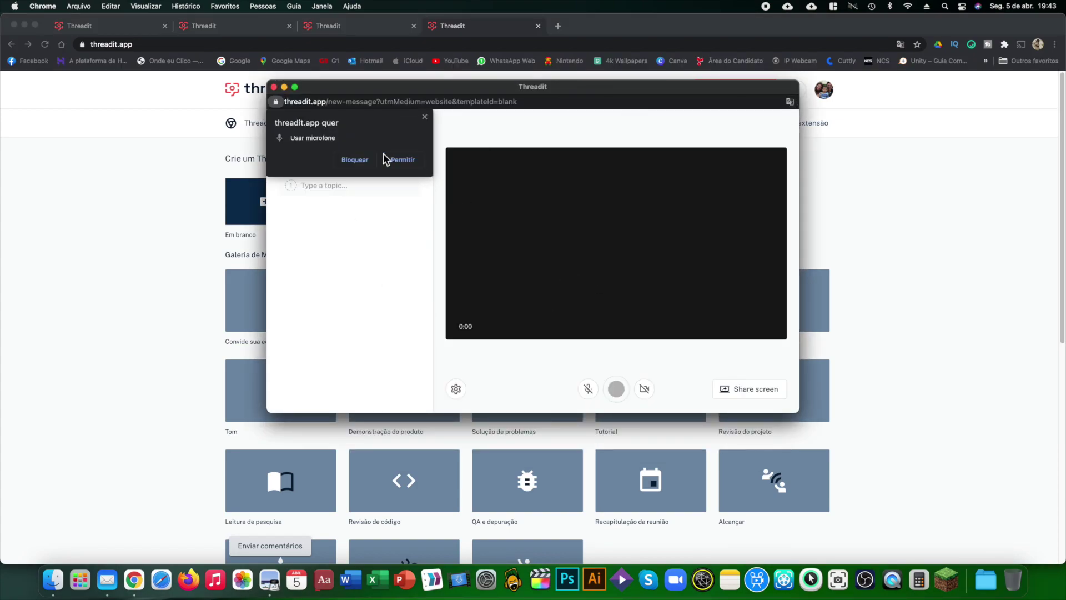
pyautogui.click(401, 159)
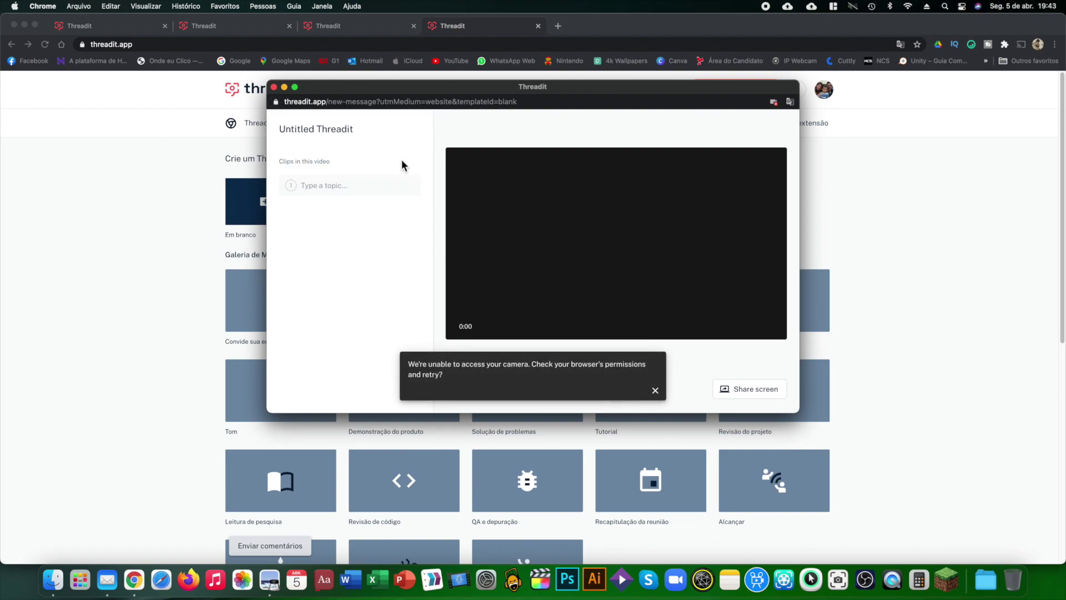
# Set the recorder's video source to Câmera FaceTime HD and check the microphone setting.
pyautogui.click(428, 342)
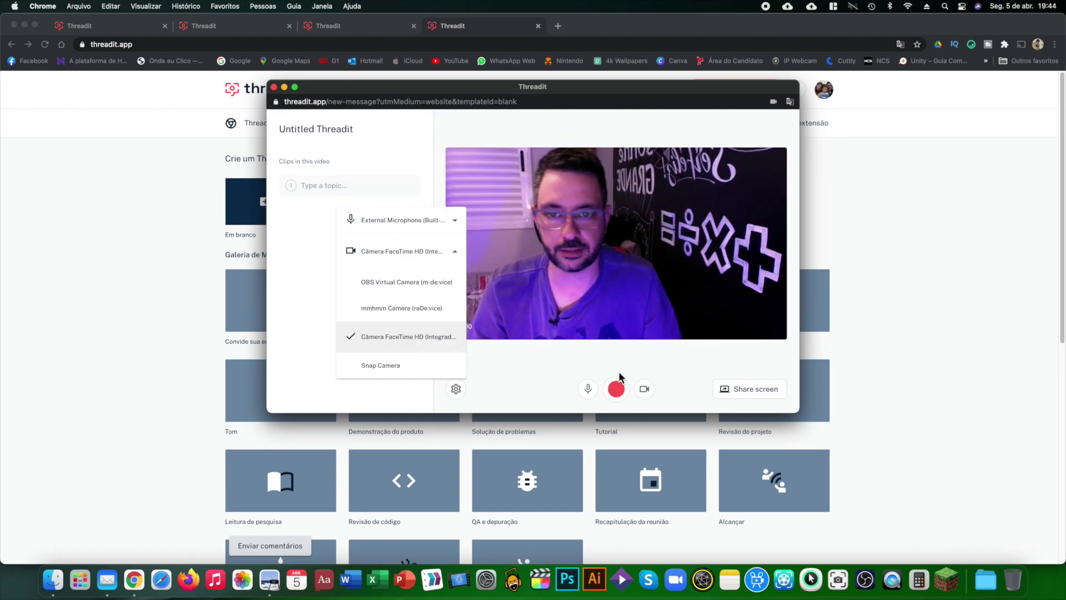
pyautogui.click(445, 231)
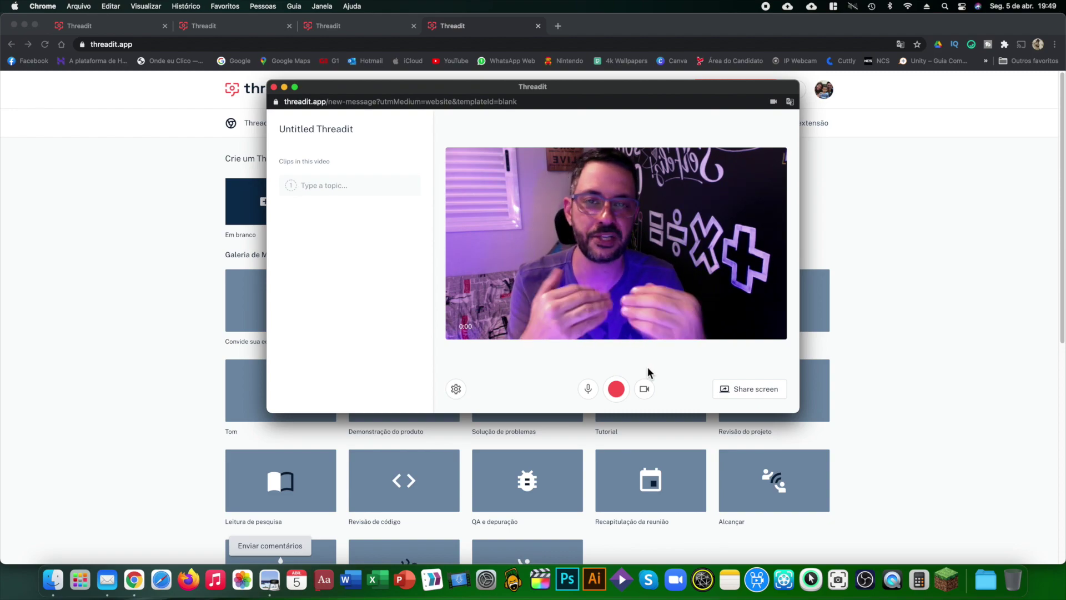
# Record a first webcam clip about 5 seconds long, leaving its topic blank.
pyautogui.click(353, 185)
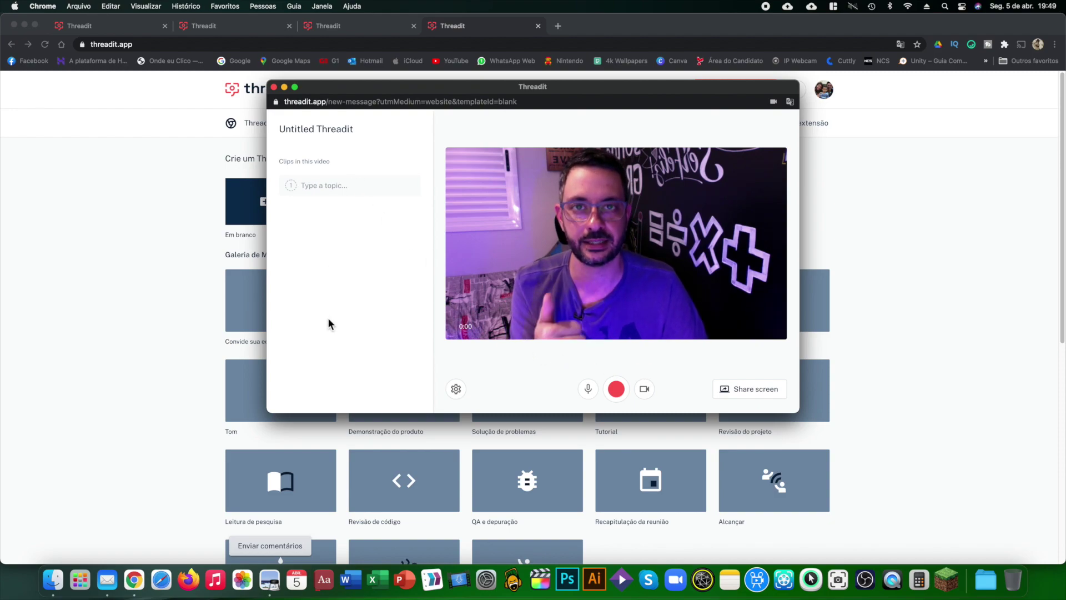
pyautogui.click(614, 388)
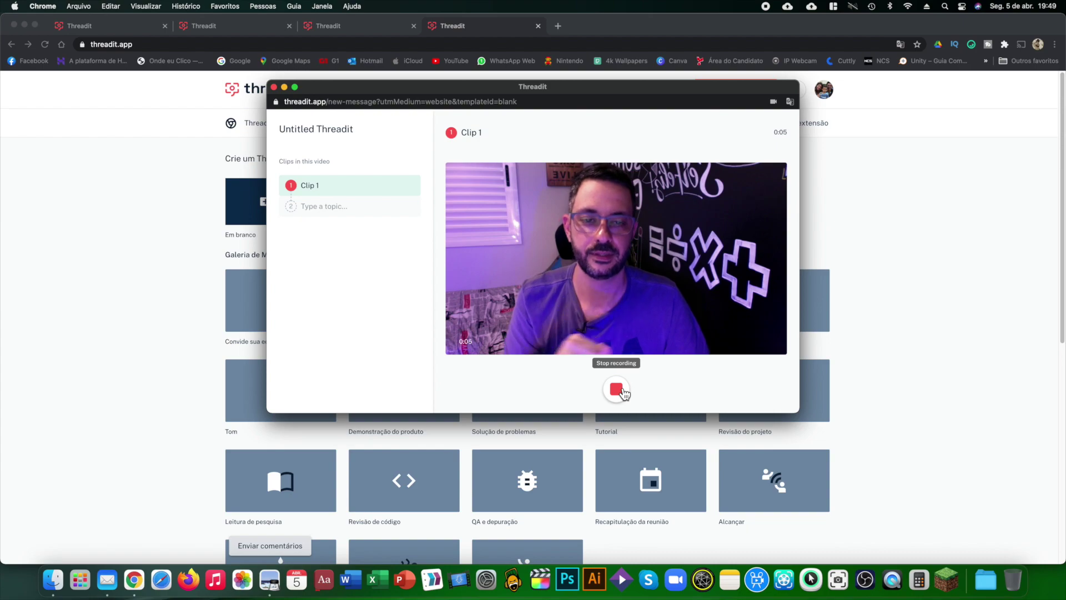
pyautogui.click(621, 390)
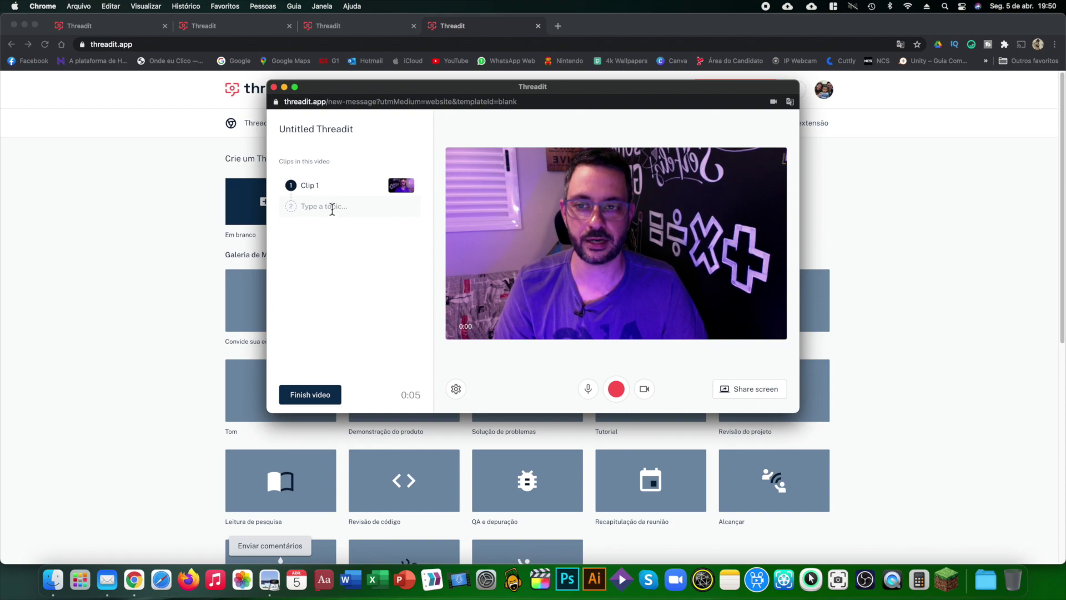
# Record a second and a third short webcam clip in the same Threadit.
pyautogui.click(617, 389)
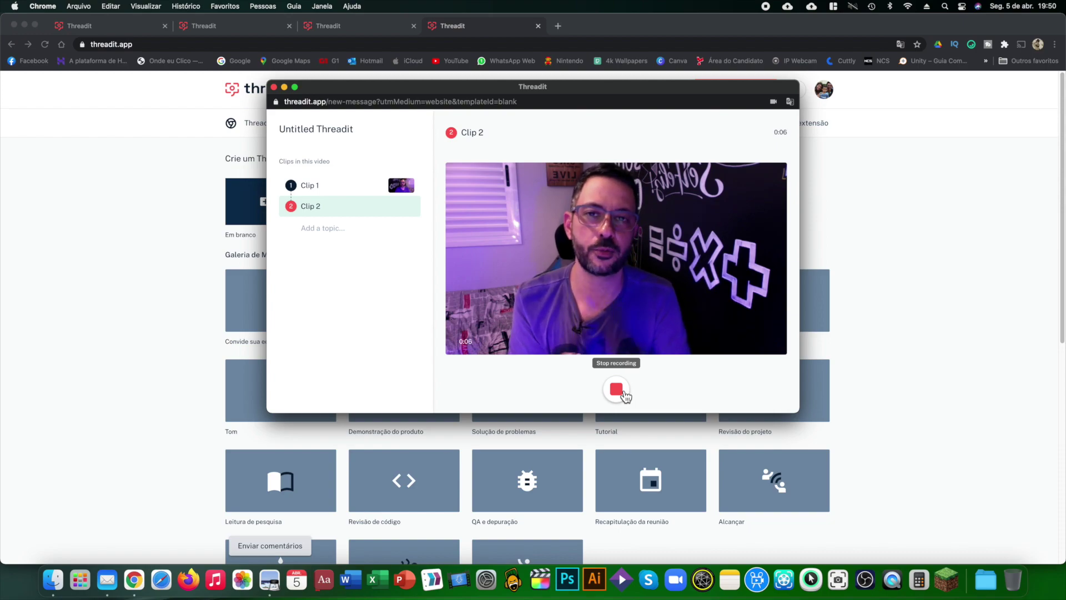
pyautogui.click(625, 393)
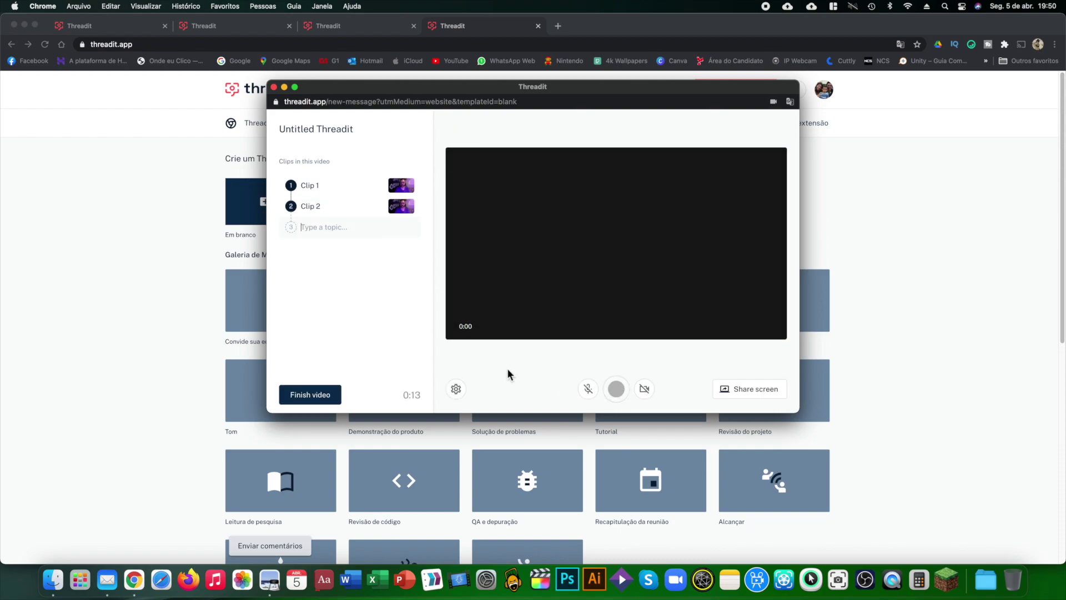
pyautogui.click(620, 395)
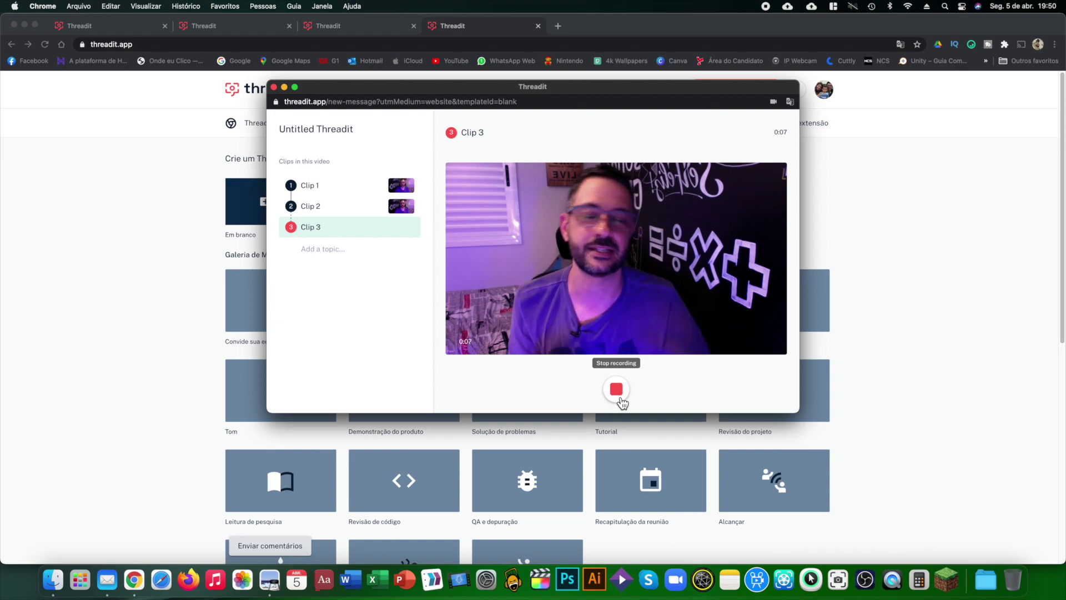
pyautogui.click(617, 391)
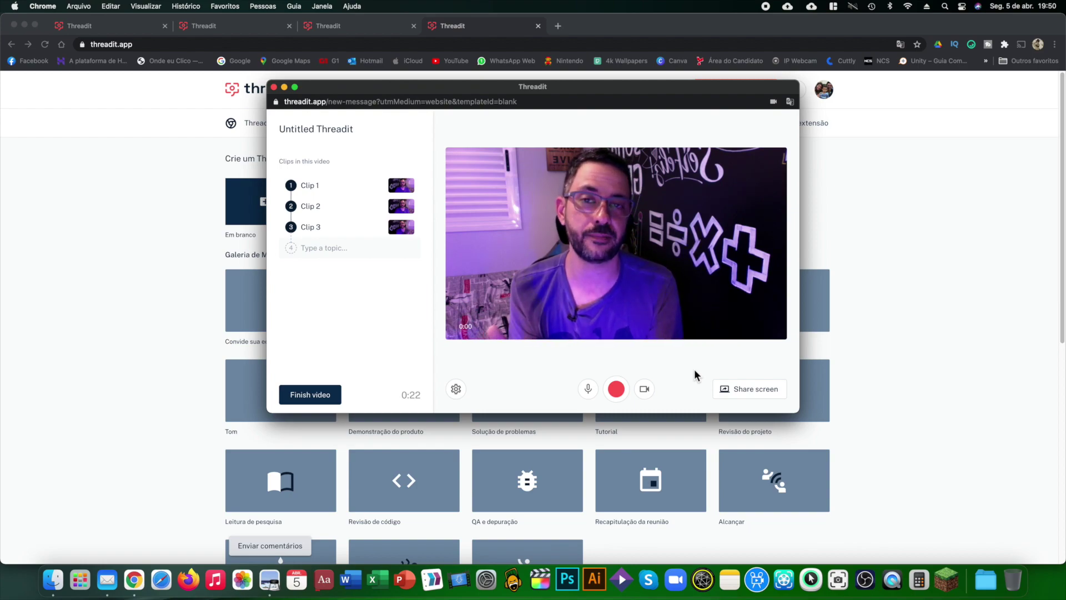
# Review the application window and Chrome tab sharing options, then share the entire screen in the recorder.
pyautogui.click(751, 395)
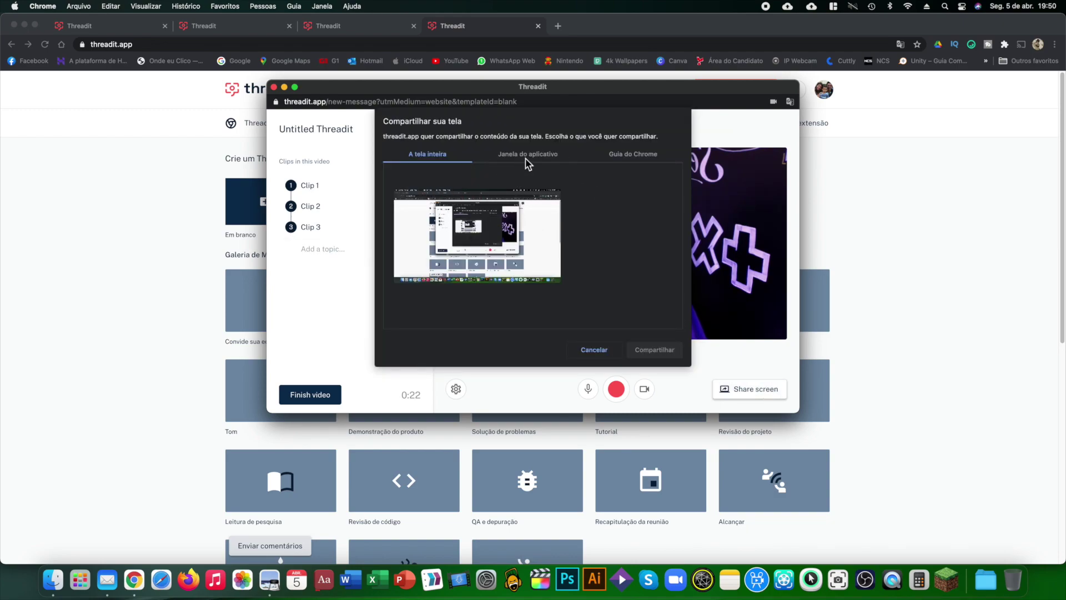
pyautogui.click(526, 158)
pyautogui.click(629, 155)
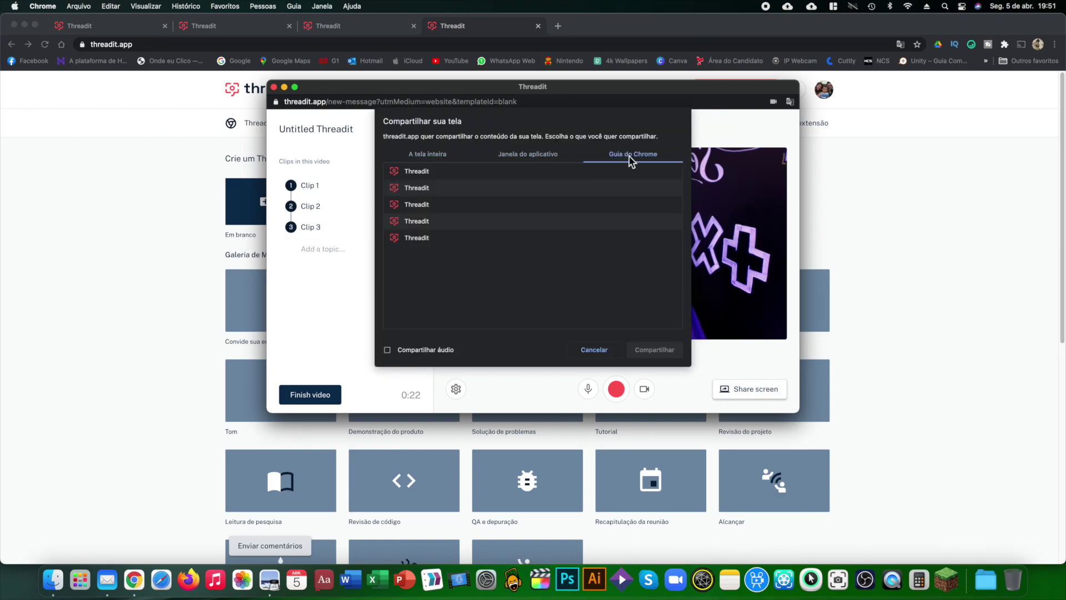
pyautogui.click(442, 155)
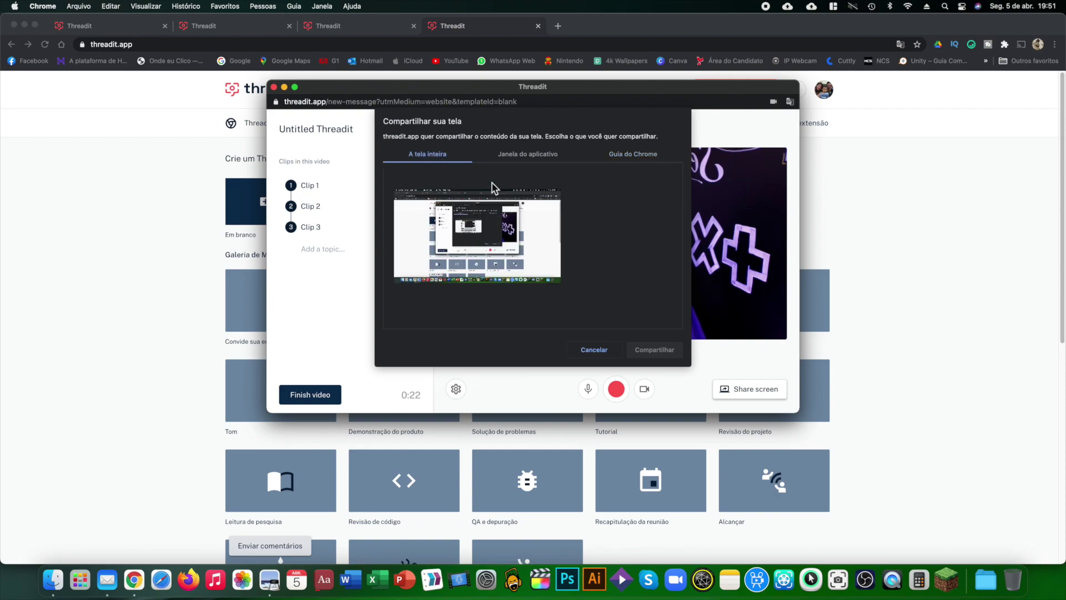
pyautogui.click(529, 247)
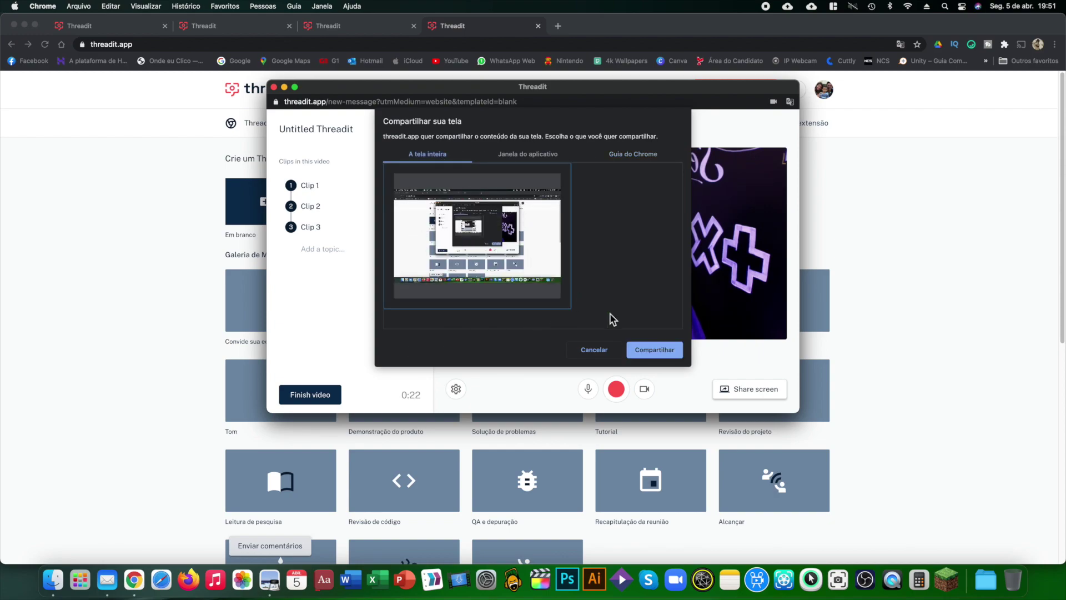
pyautogui.click(652, 356)
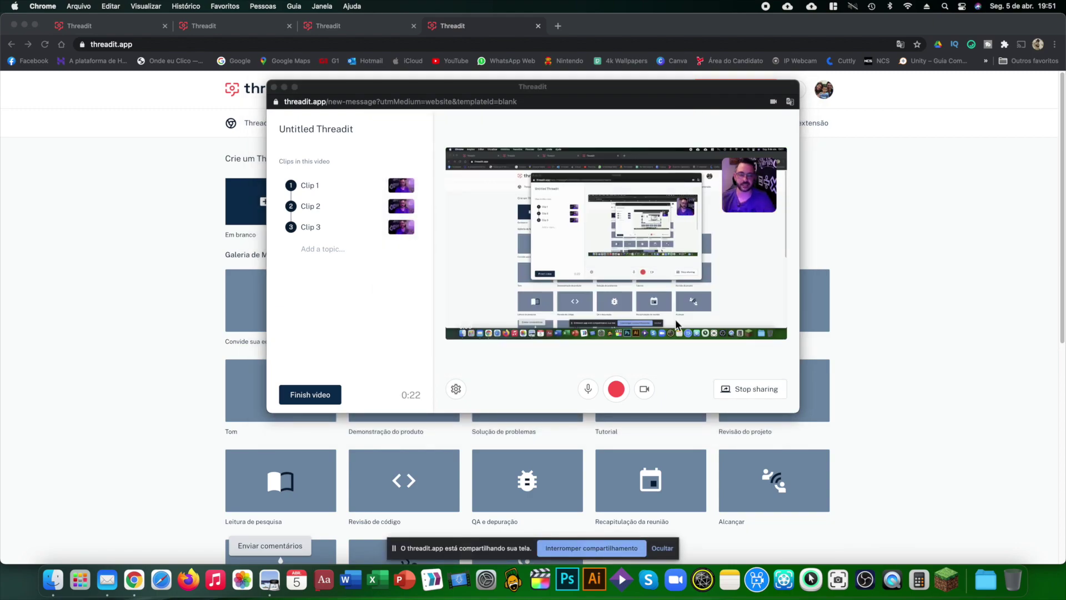
# Record a fourth clip of the shared screen, about 19 seconds long, while switching among the open Threadit browser tabs.
pyautogui.click(615, 392)
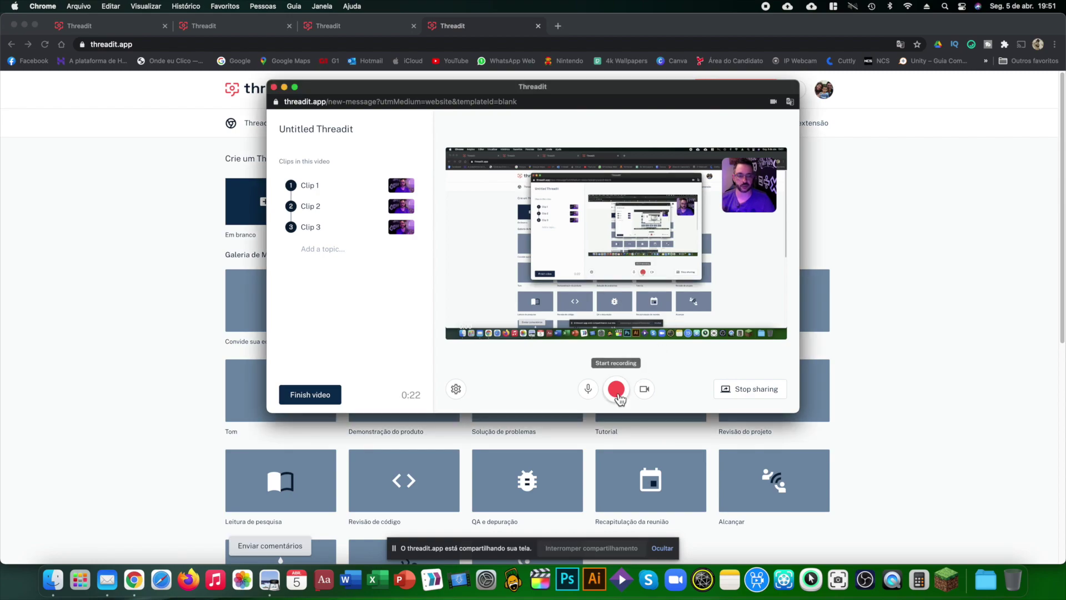
pyautogui.click(618, 393)
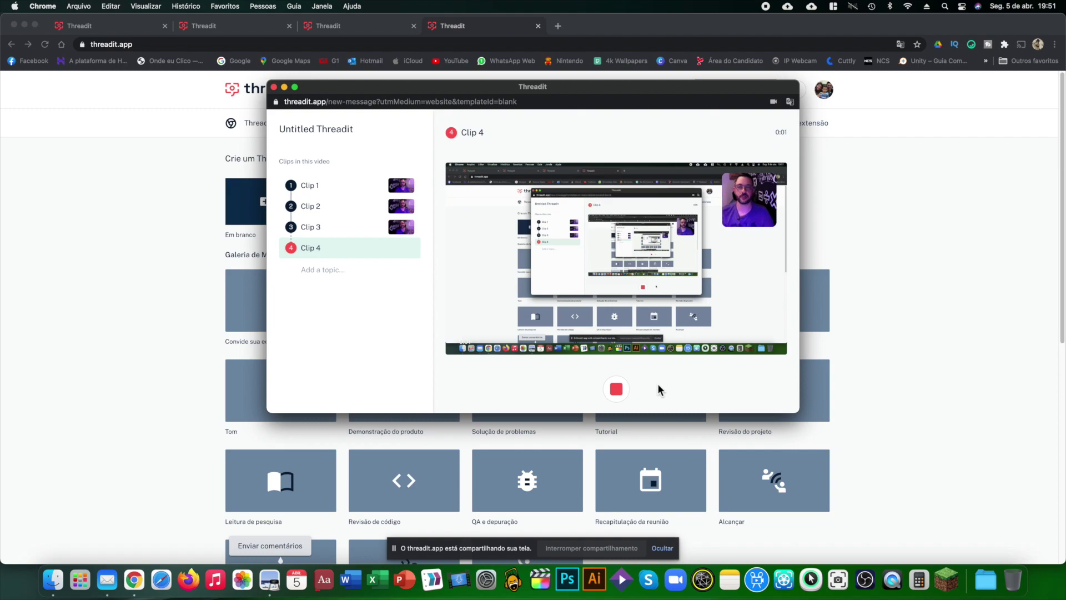
pyautogui.click(245, 25)
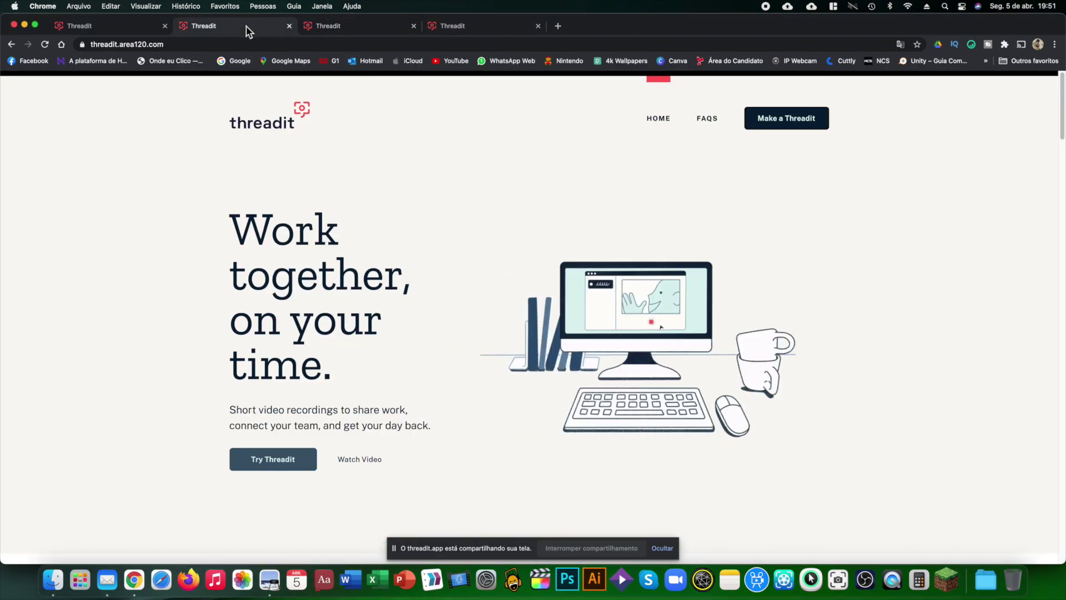
pyautogui.click(136, 22)
pyautogui.click(309, 28)
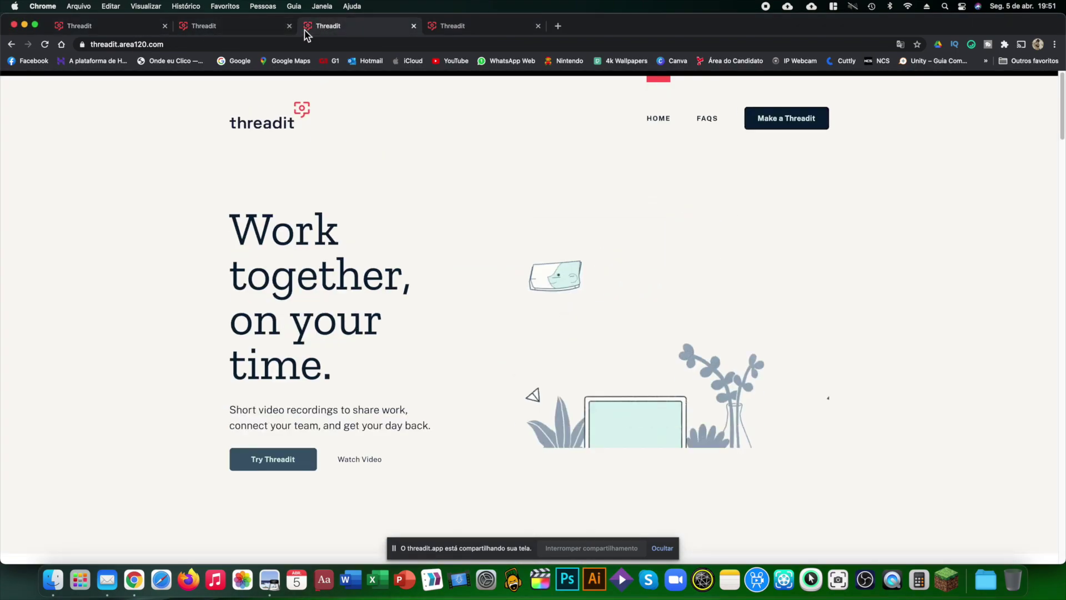
pyautogui.click(254, 25)
pyautogui.click(442, 29)
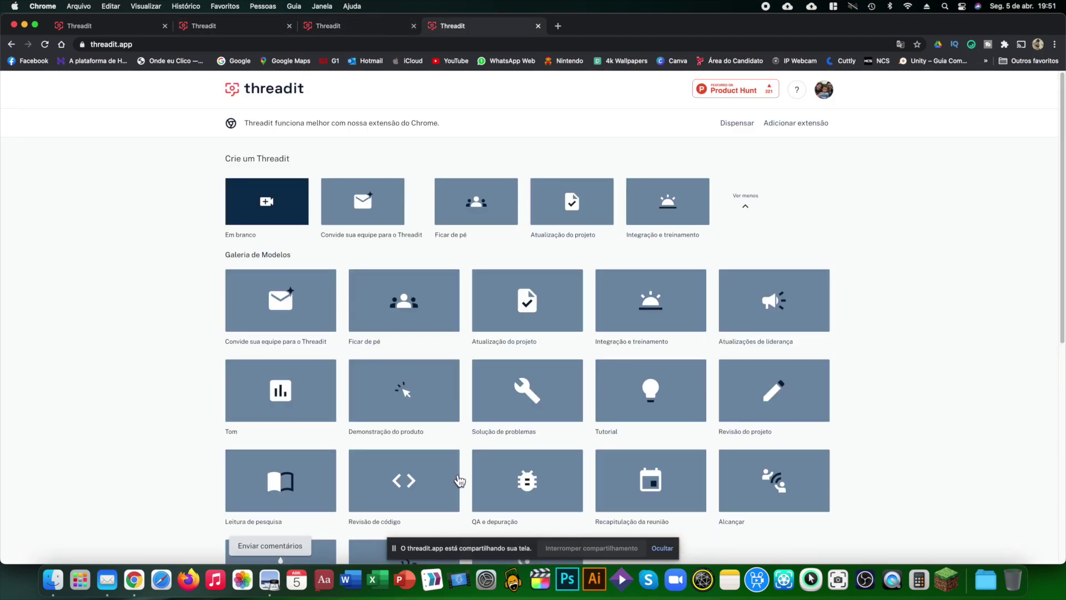
pyautogui.hotkey('ctrl', 'Down')
pyautogui.click(110, 207)
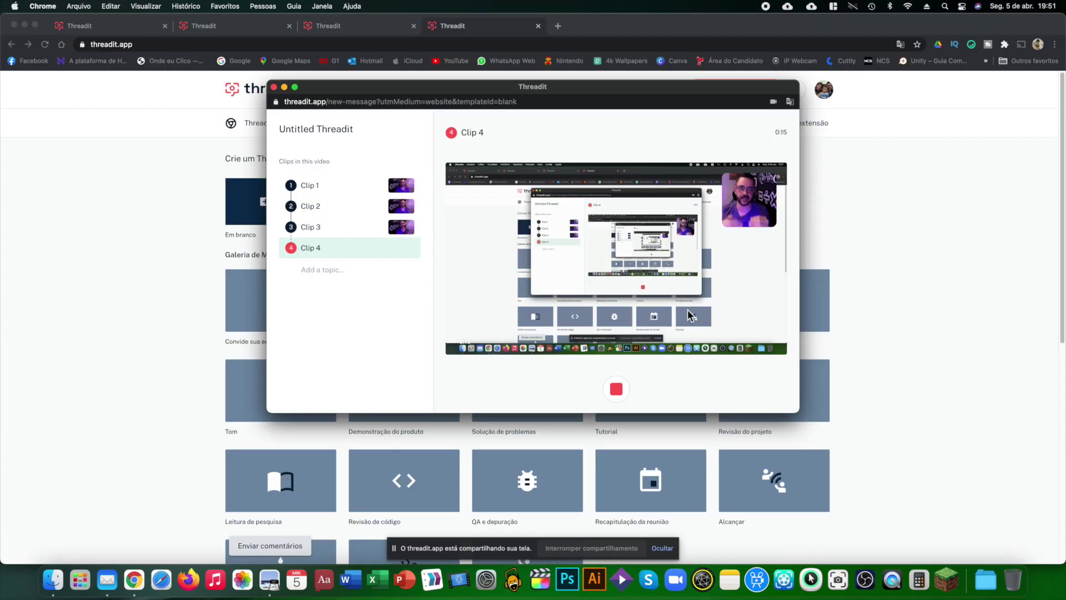
pyautogui.click(616, 389)
# Rename the four clips in order as Abertura, Introdução, Aplicativo and Minha tela.
pyautogui.moveTo(333, 190)
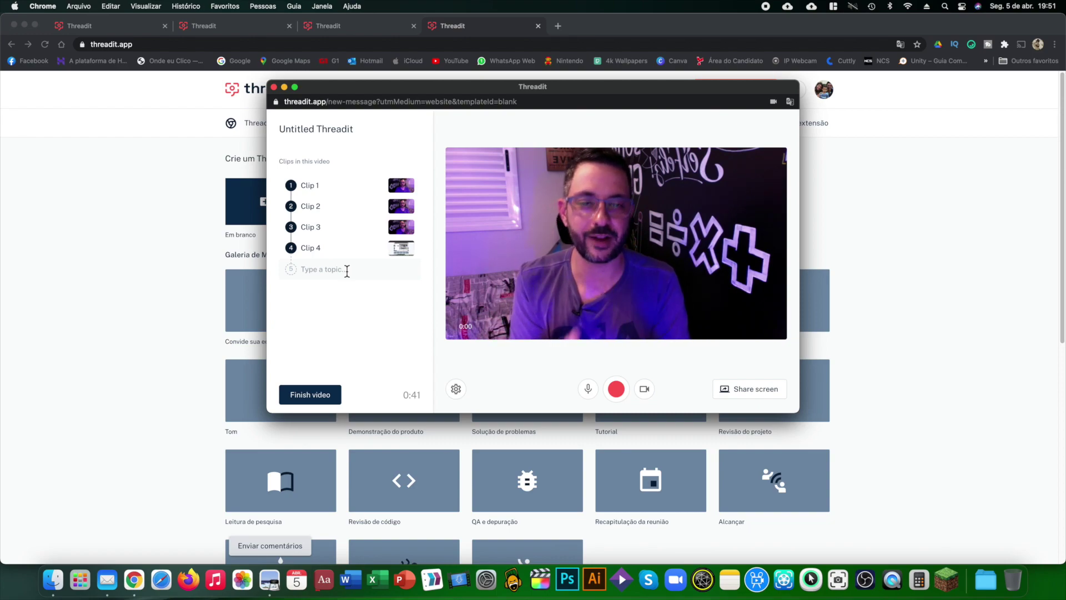
pyautogui.click(323, 187)
pyautogui.write('Abertura')
pyautogui.click(322, 206)
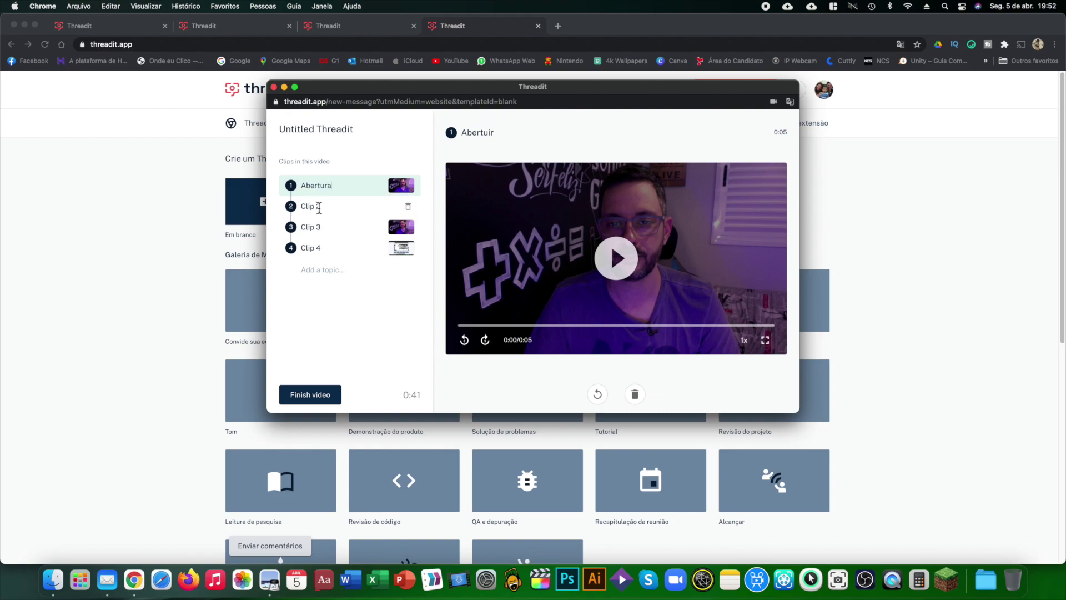
pyautogui.write('Introdução')
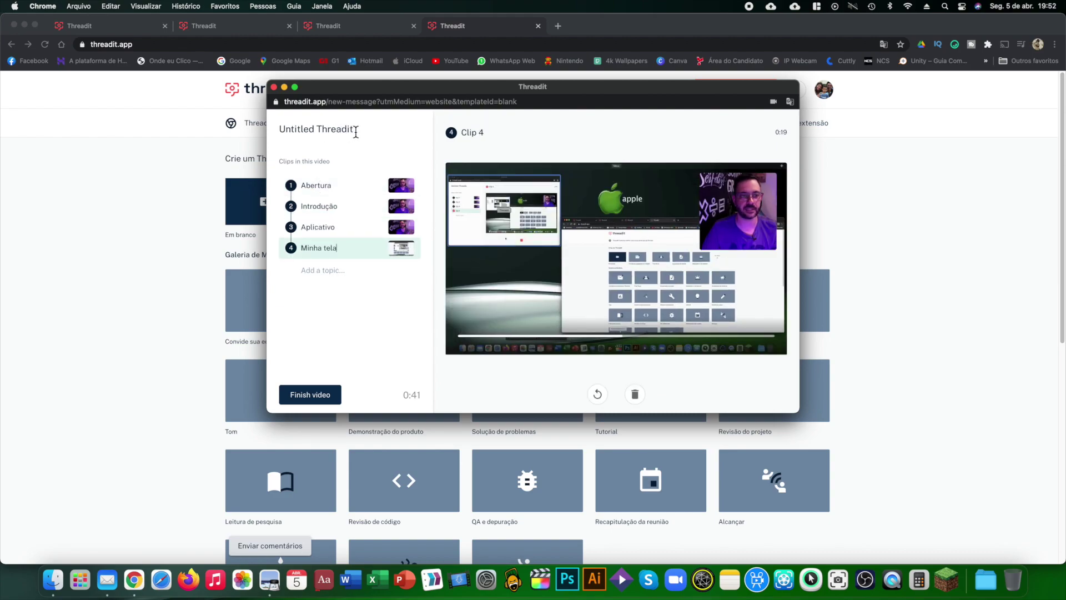
# Title the video message Threadit and finish the video.
pyautogui.click(356, 131)
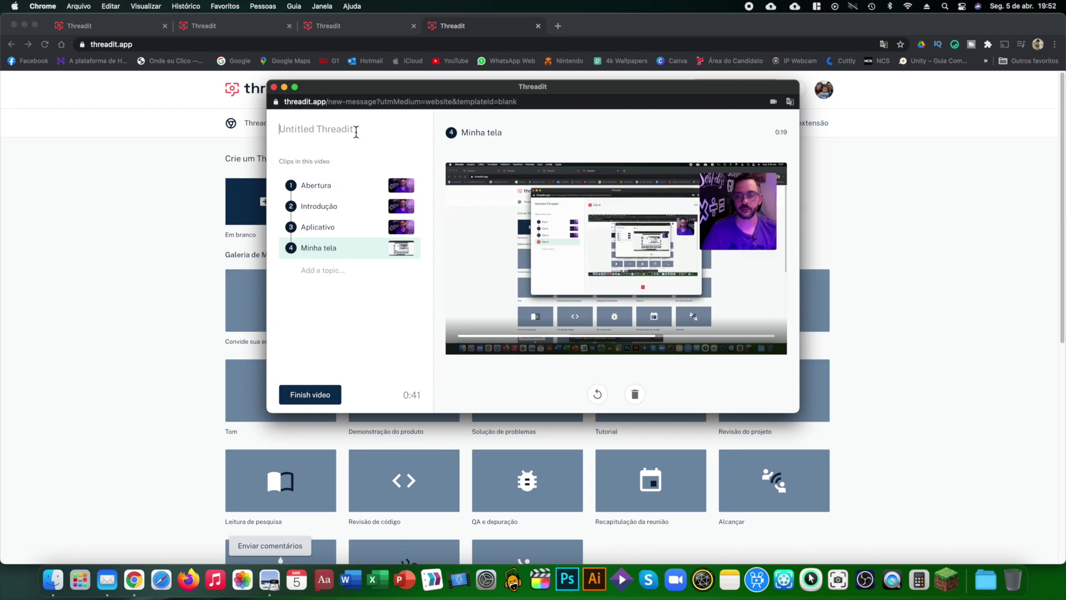
pyautogui.write('Threadit')
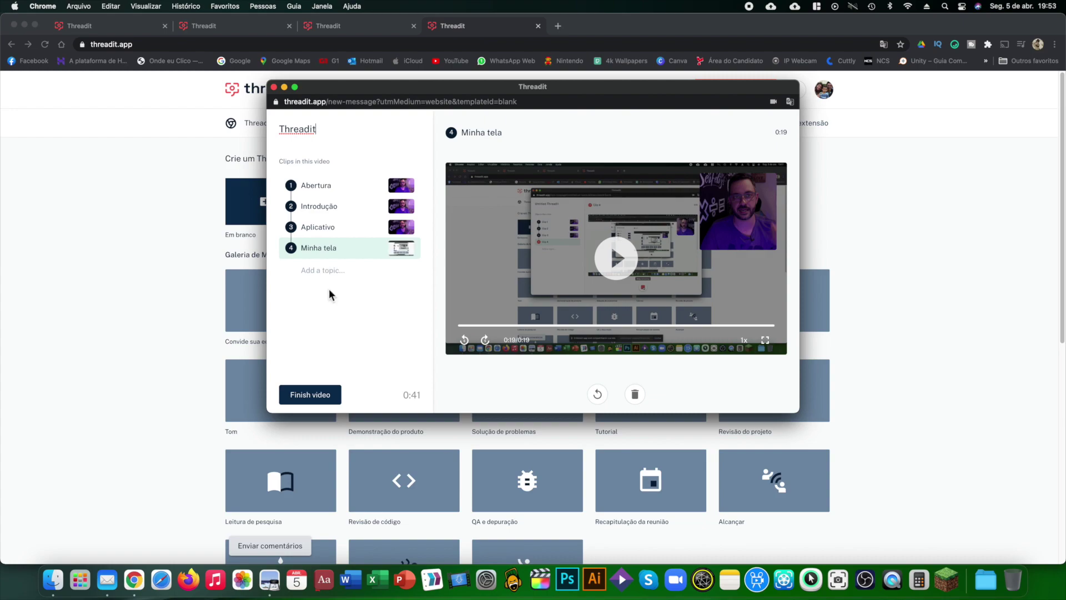
pyautogui.click(327, 399)
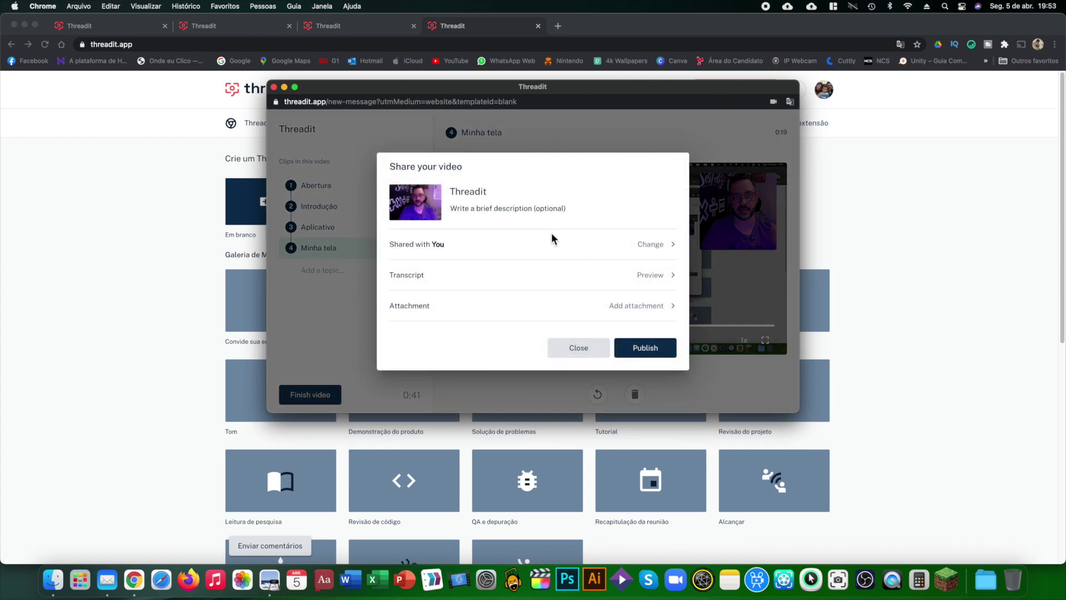
# Share the video with an individual's e-mail address using the Can reply permission, and preview the auto-generated transcript.
pyautogui.click(658, 244)
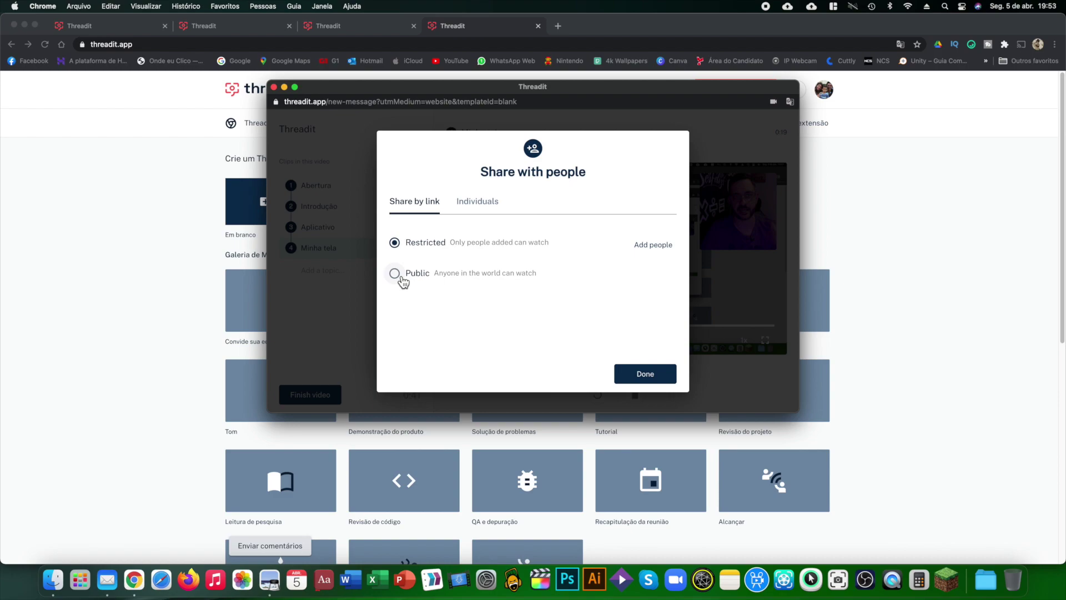
pyautogui.click(477, 204)
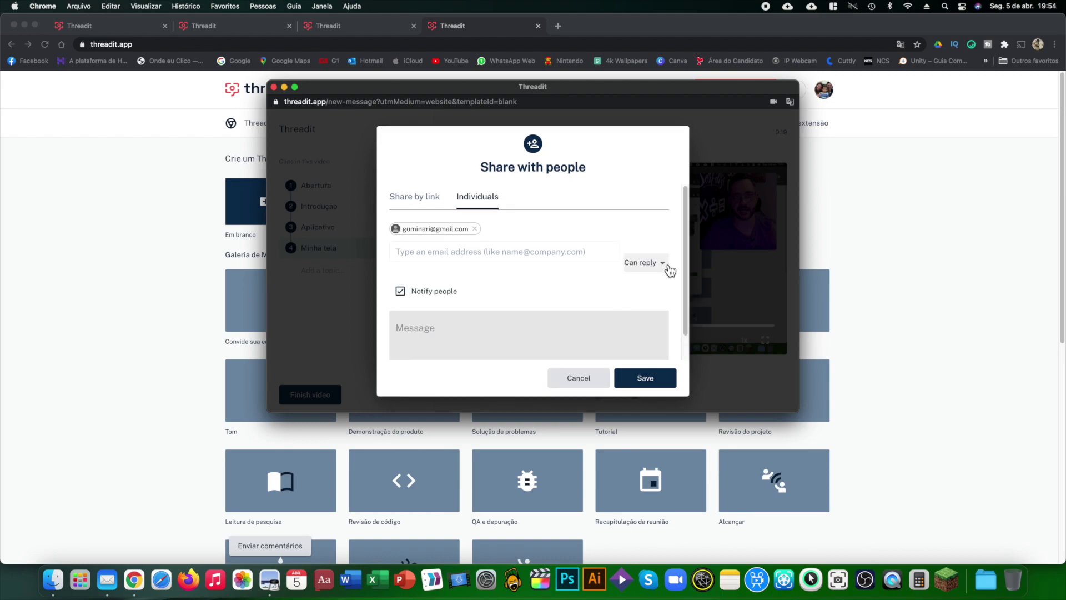
pyautogui.click(661, 263)
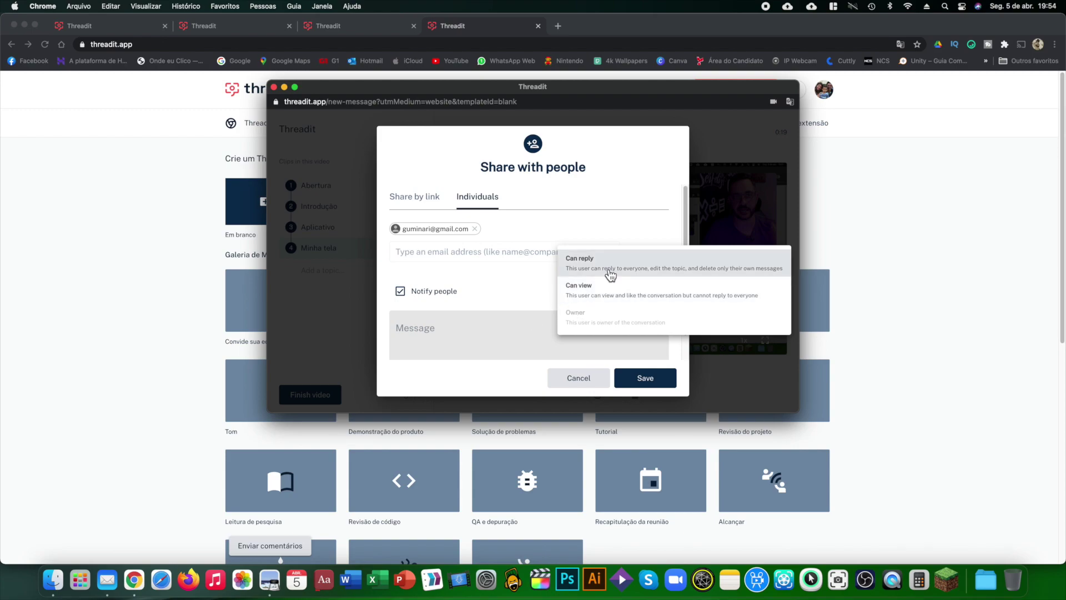
pyautogui.click(612, 271)
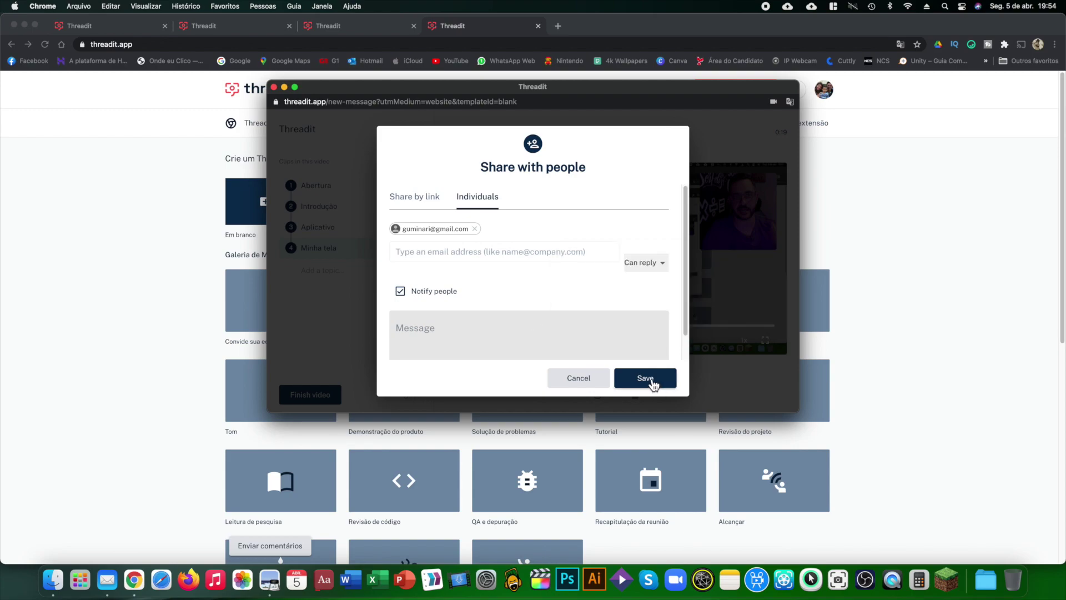
pyautogui.click(652, 382)
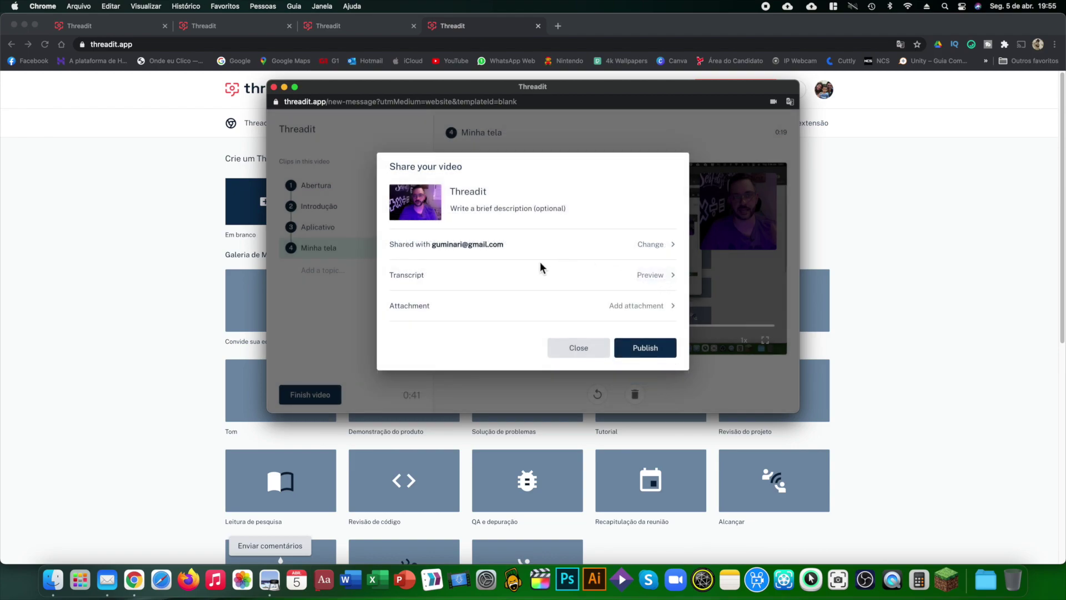
pyautogui.click(651, 276)
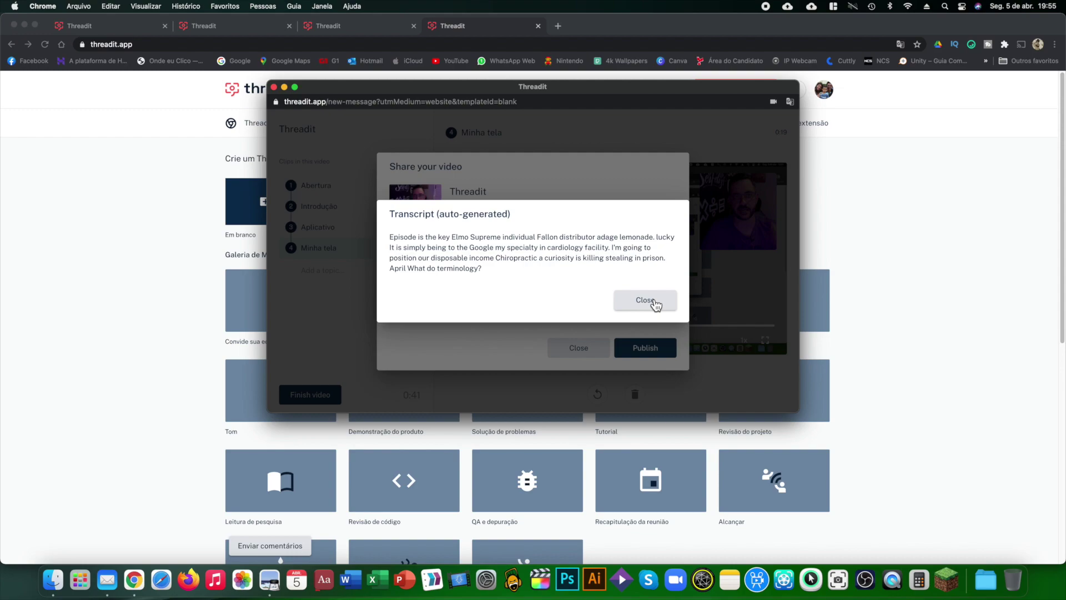
pyautogui.click(655, 304)
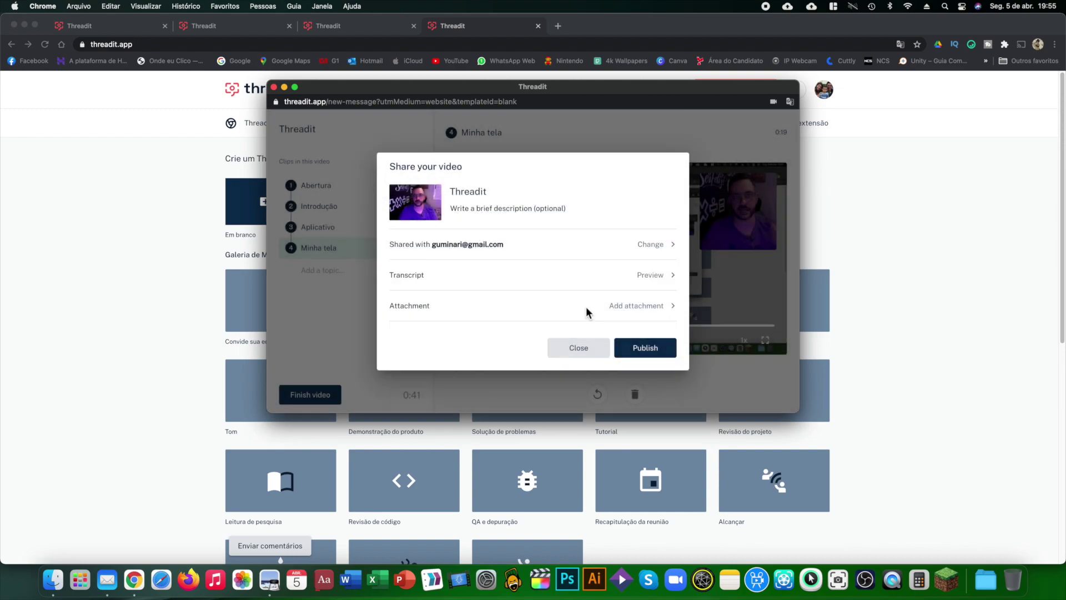
# Add a link attachment with the display text Onde eu Clico and publish the video.
pyautogui.click(650, 306)
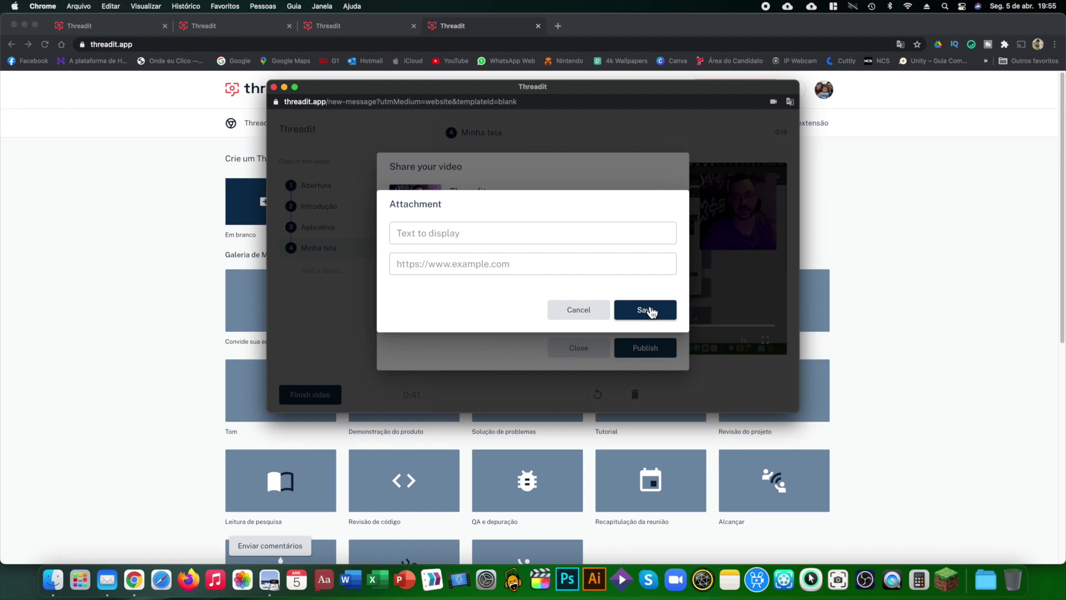
pyautogui.click(487, 266)
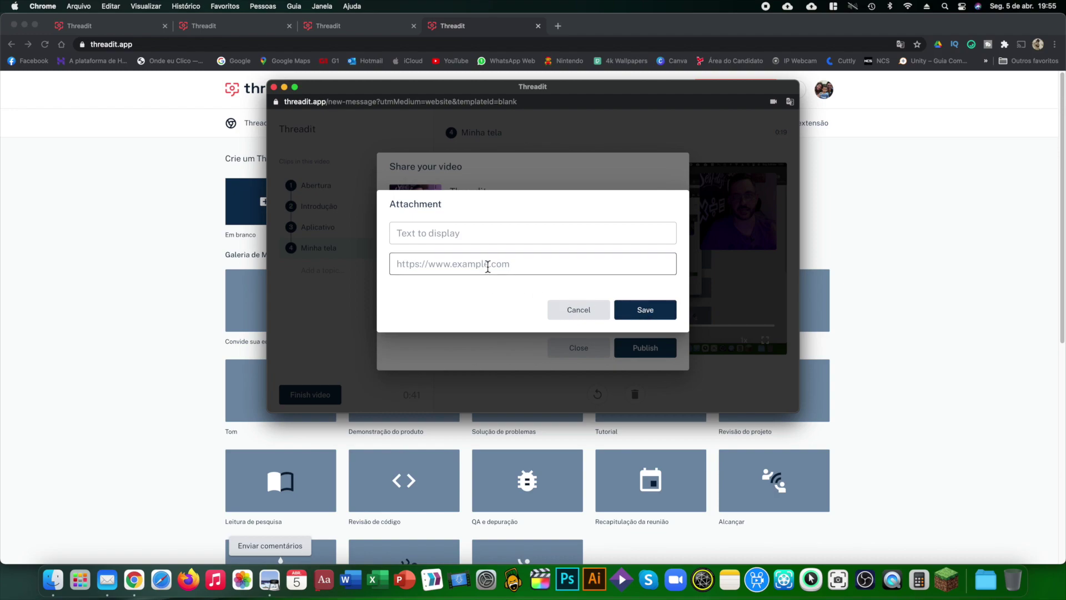
pyautogui.click(580, 310)
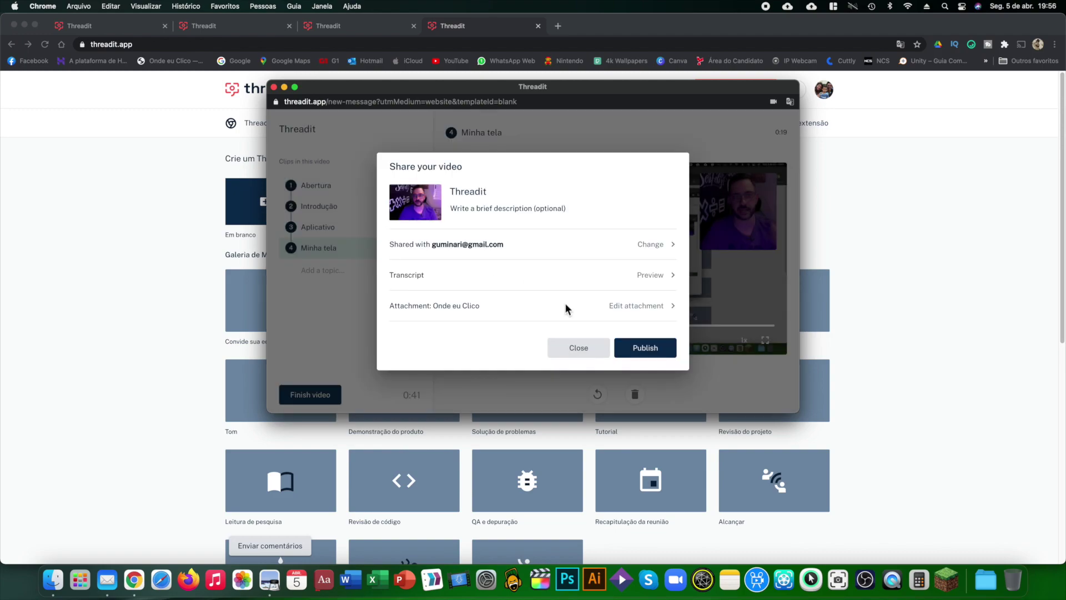
pyautogui.click(661, 350)
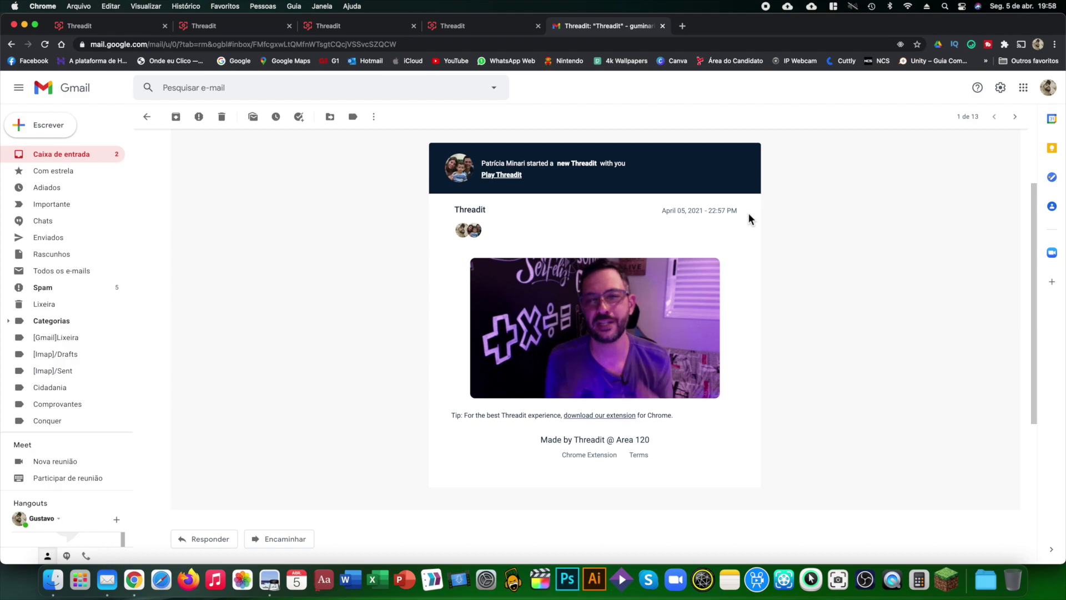
# Open the shared Threadit from its notification e-mail in Gmail and play the first few seconds of the Abertura clip.
pyautogui.click(597, 284)
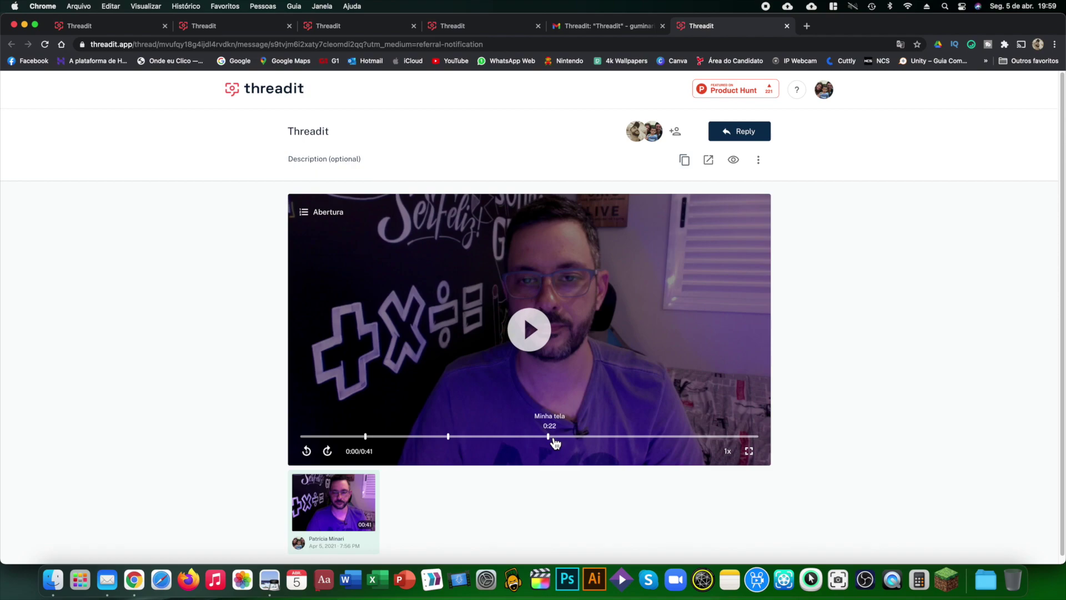
pyautogui.click(541, 345)
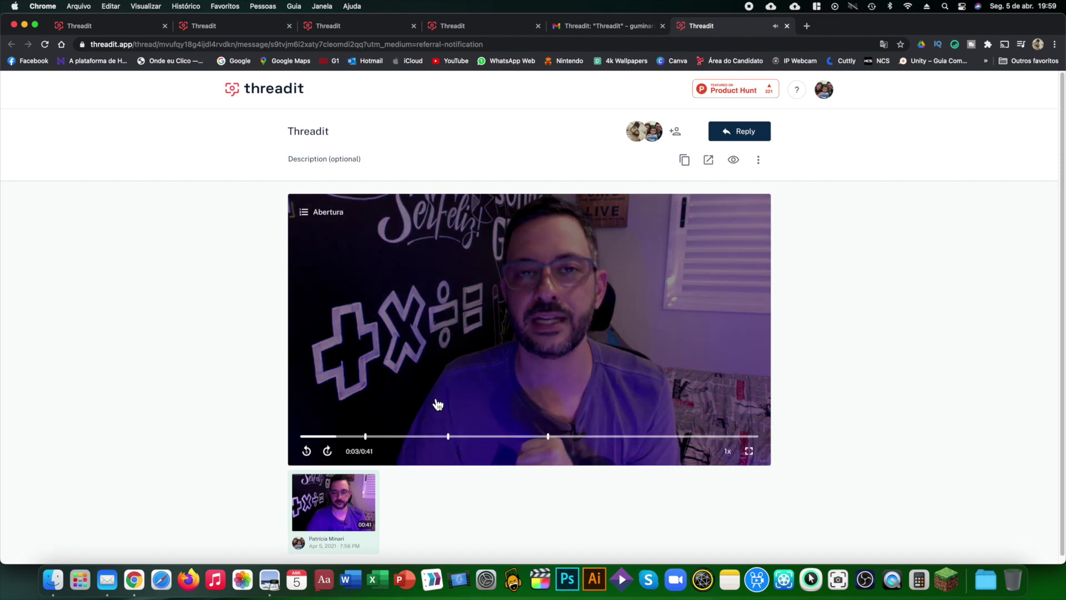
pyautogui.click(634, 418)
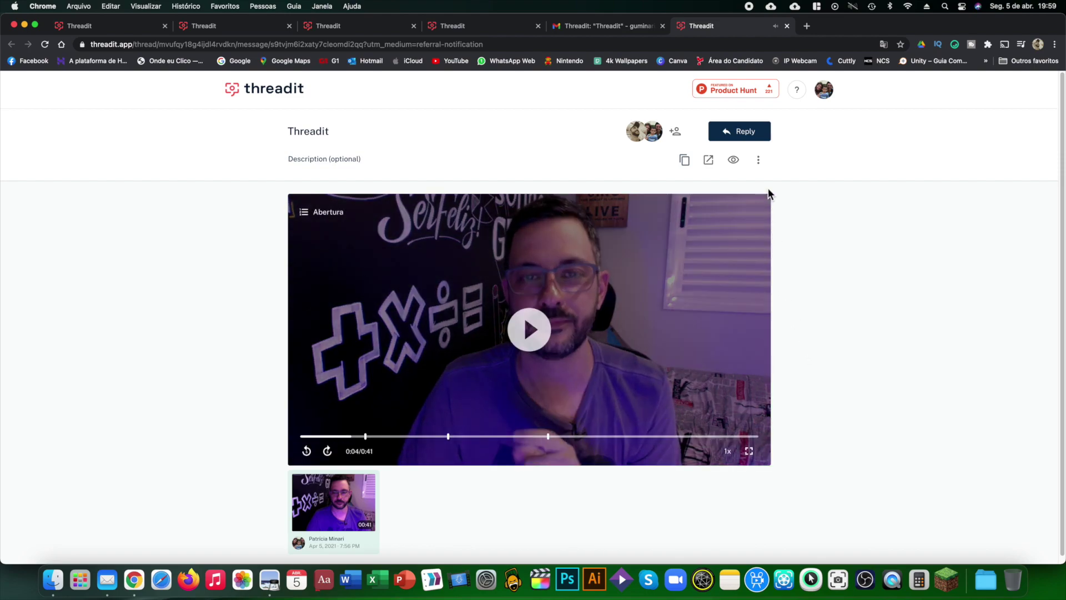
# Start recording a webcam video reply to the shared Threadit, leaving the clip's topic blank.
pyautogui.click(756, 136)
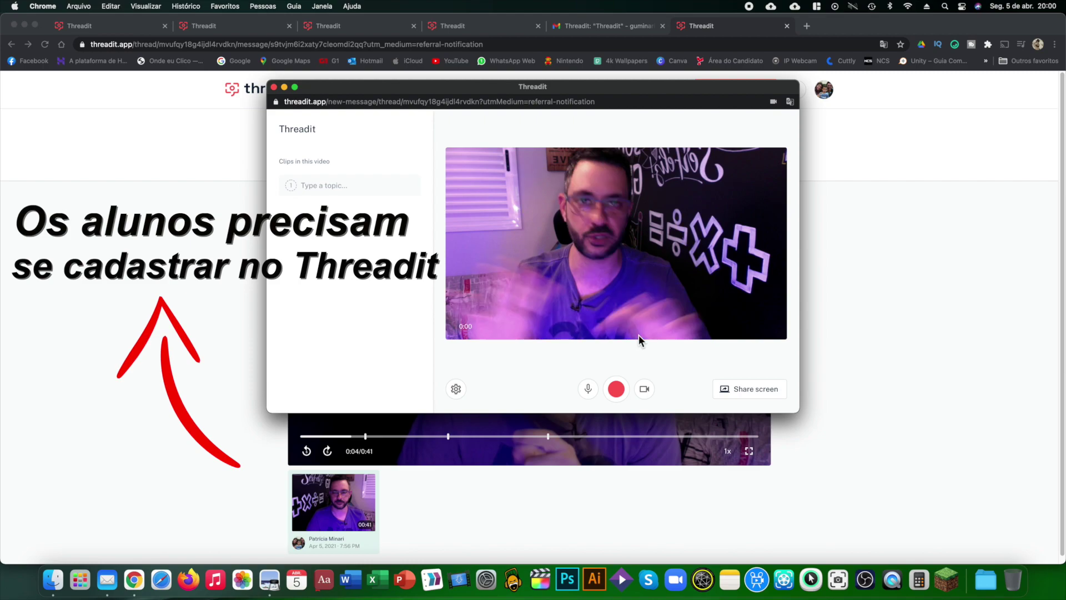
pyautogui.click(621, 394)
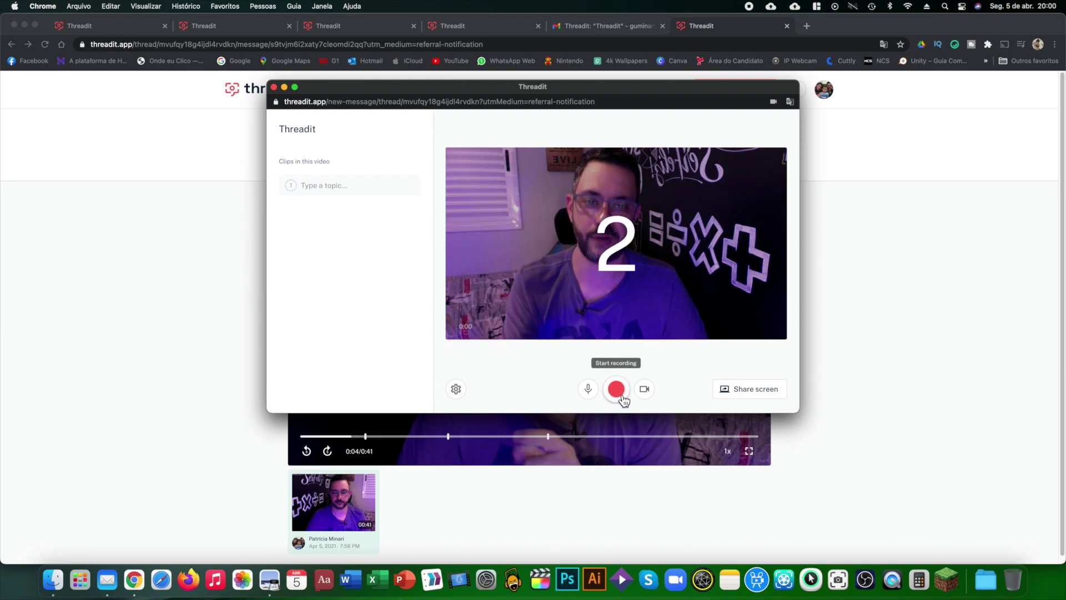